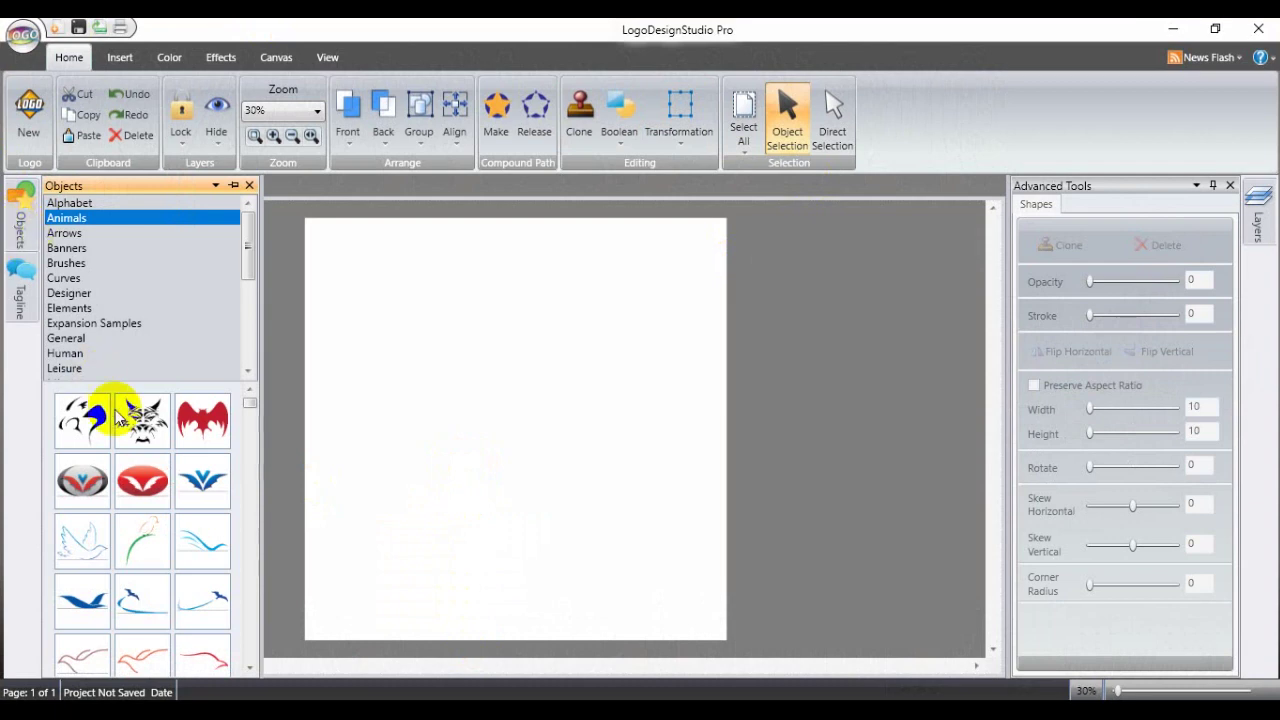
Step: Browse the object library's categories and open the Nature collection
{"action": "left_click_drag", "start_coordinate": [249, 263], "coordinate": [260, 372]}
{"action": "left_click", "coordinate": [258, 370]}
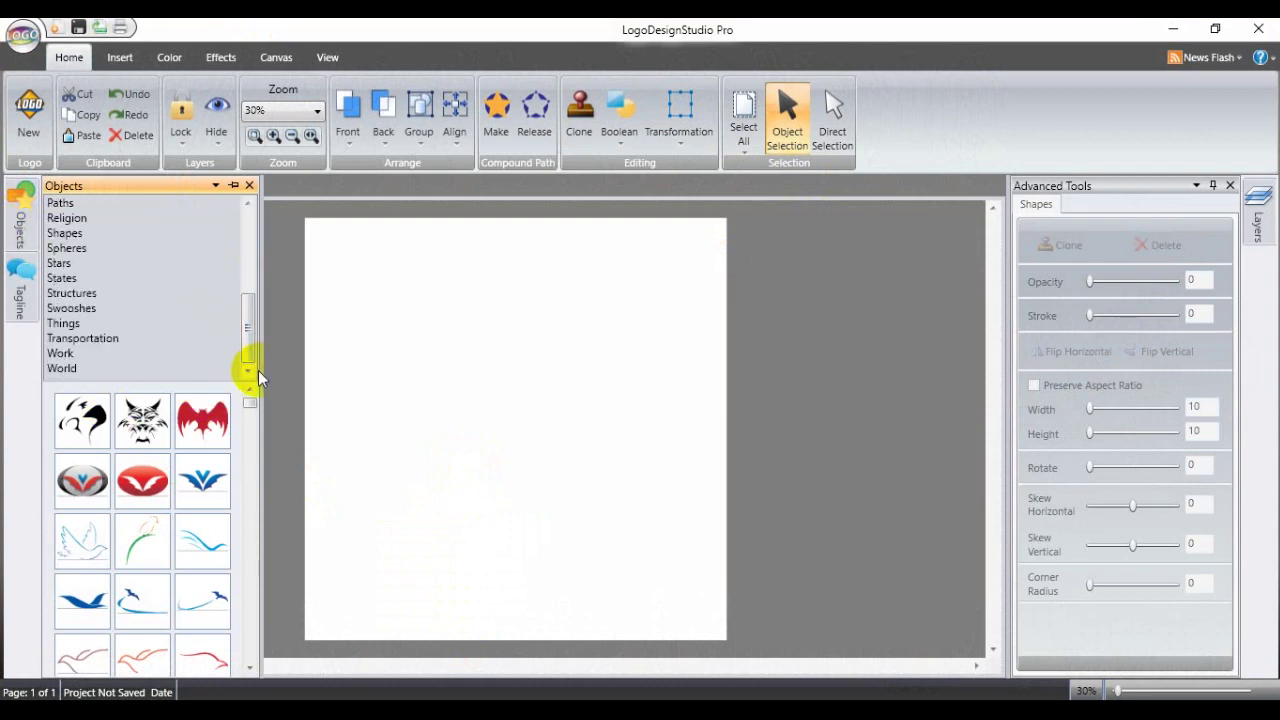
{"action": "left_click_drag", "start_coordinate": [249, 346], "coordinate": [243, 314]}
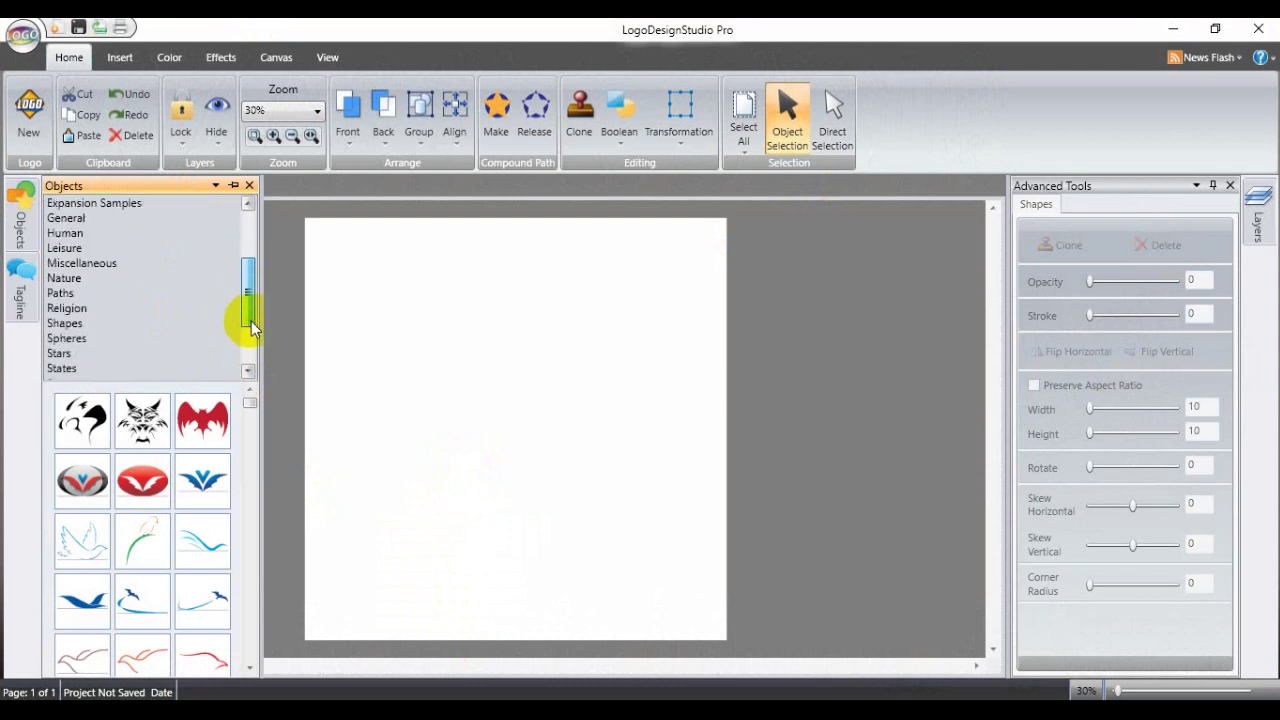
{"action": "left_click", "coordinate": [55, 280]}
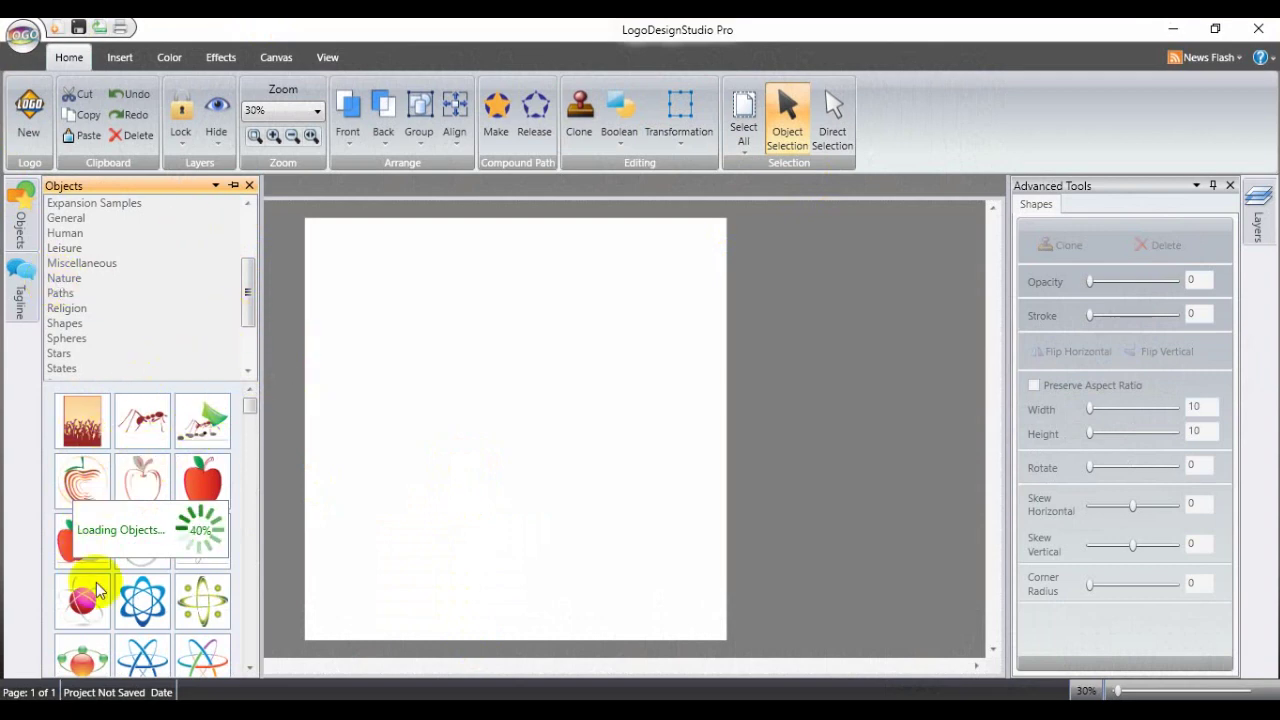
Step: Find the rainbow-coloured eight-petal flower outline among the Nature objects and insert it on the canvas
{"action": "left_click_drag", "start_coordinate": [248, 410], "coordinate": [255, 500]}
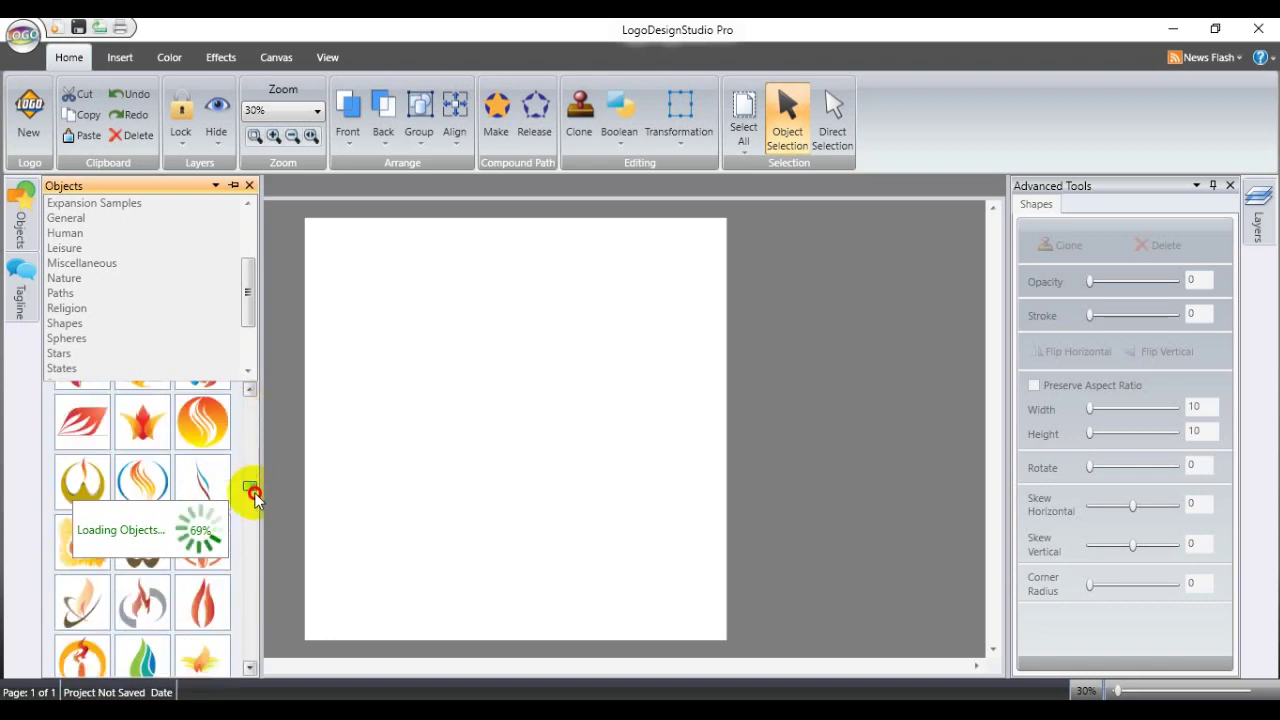
{"action": "left_click_drag", "start_coordinate": [255, 497], "coordinate": [259, 451]}
{"action": "scroll", "coordinate": [247, 440], "scroll_direction": "down", "scroll_amount": 5}
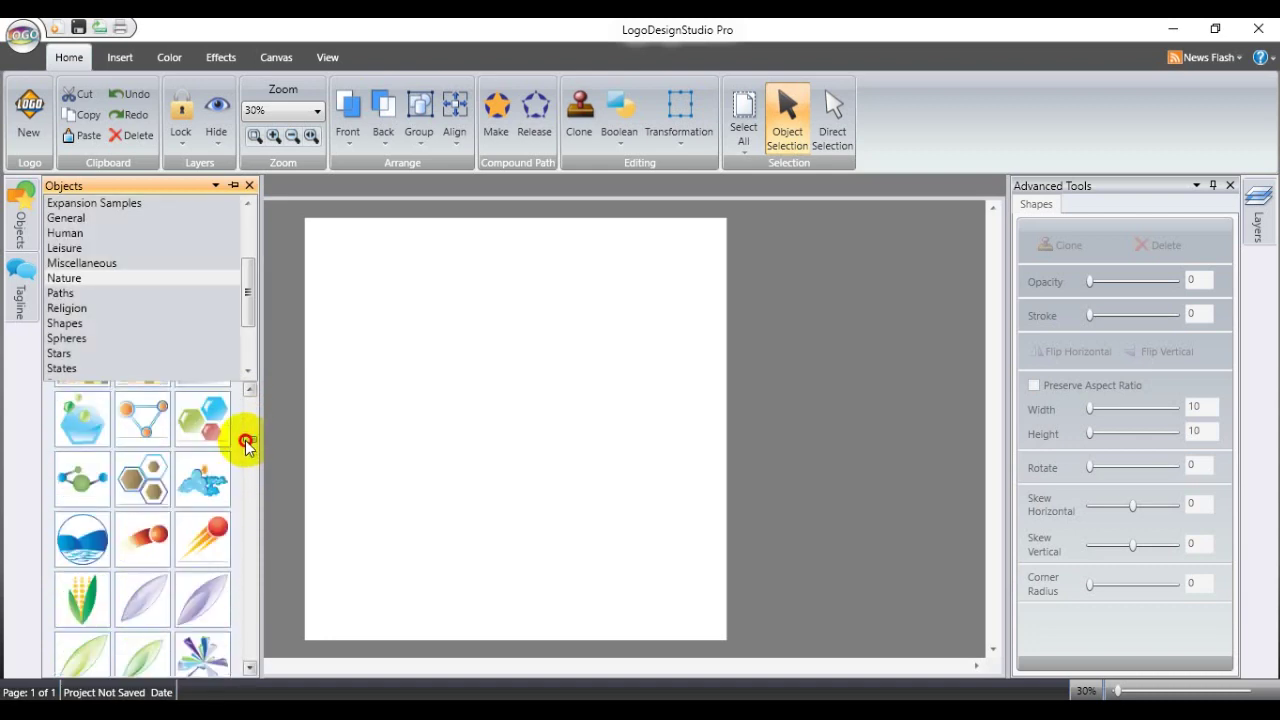
{"action": "scroll", "coordinate": [225, 490], "scroll_direction": "down", "scroll_amount": 10}
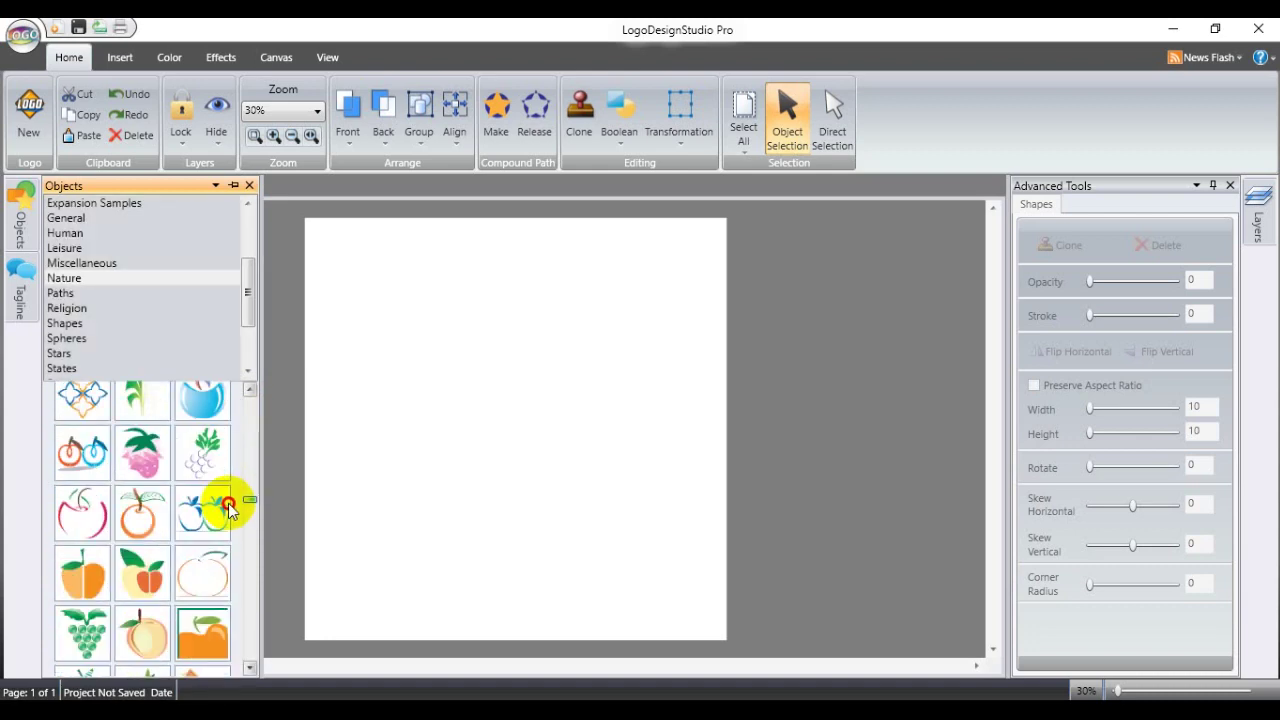
{"action": "scroll", "coordinate": [229, 497], "scroll_direction": "up", "scroll_amount": 1}
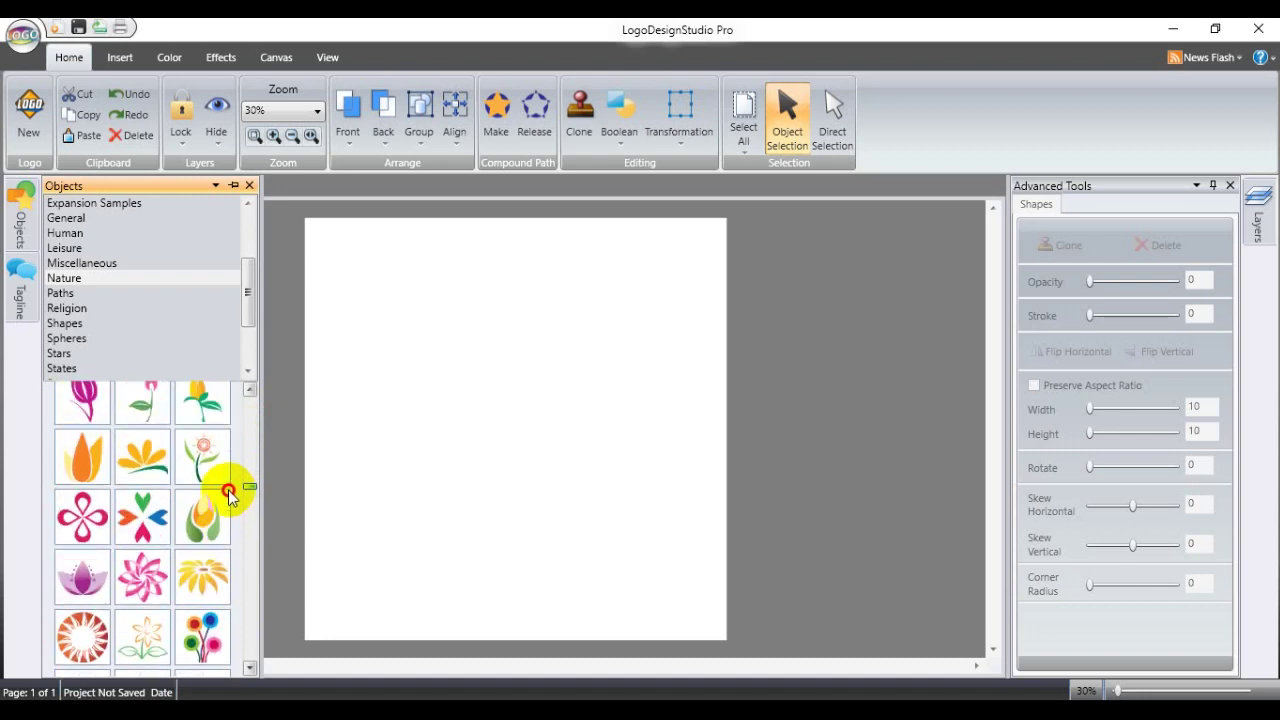
{"action": "scroll", "coordinate": [228, 495], "scroll_direction": "up", "scroll_amount": 5}
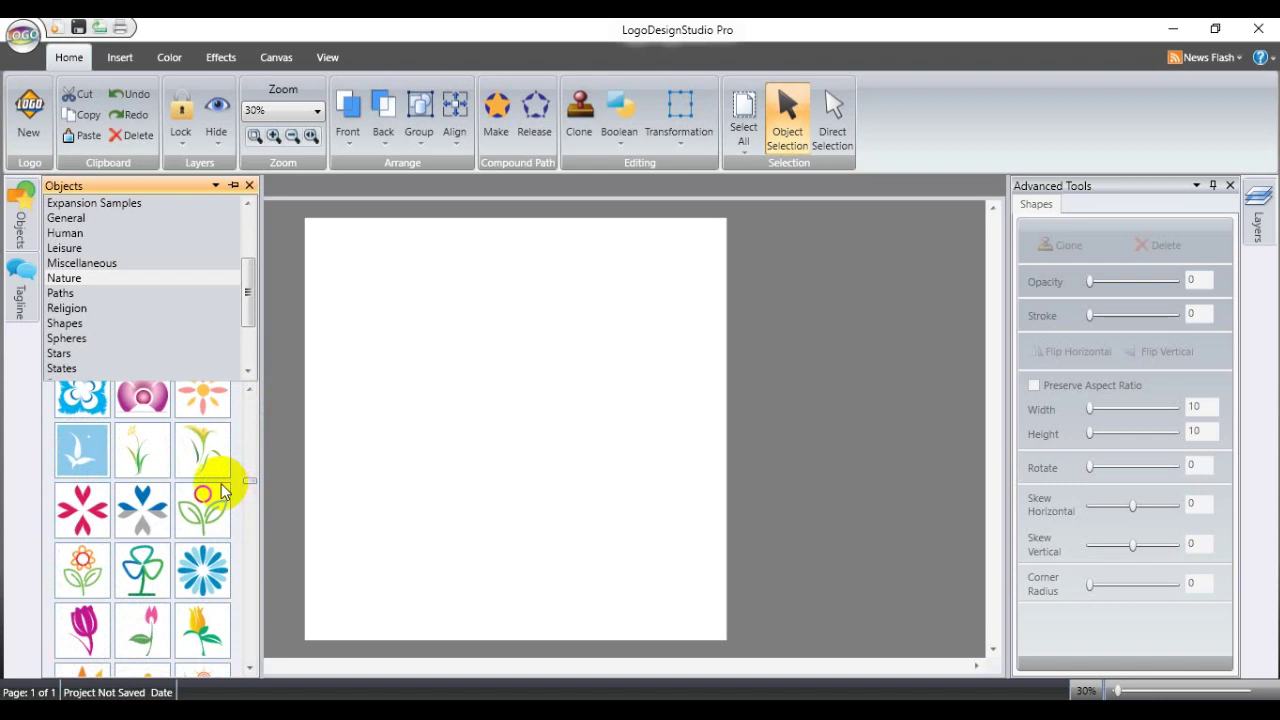
{"action": "scroll", "coordinate": [222, 490], "scroll_direction": "up", "scroll_amount": 3}
{"action": "scroll", "coordinate": [218, 470], "scroll_direction": "up", "scroll_amount": 1}
{"action": "scroll", "coordinate": [216, 465], "scroll_direction": "up", "scroll_amount": 1}
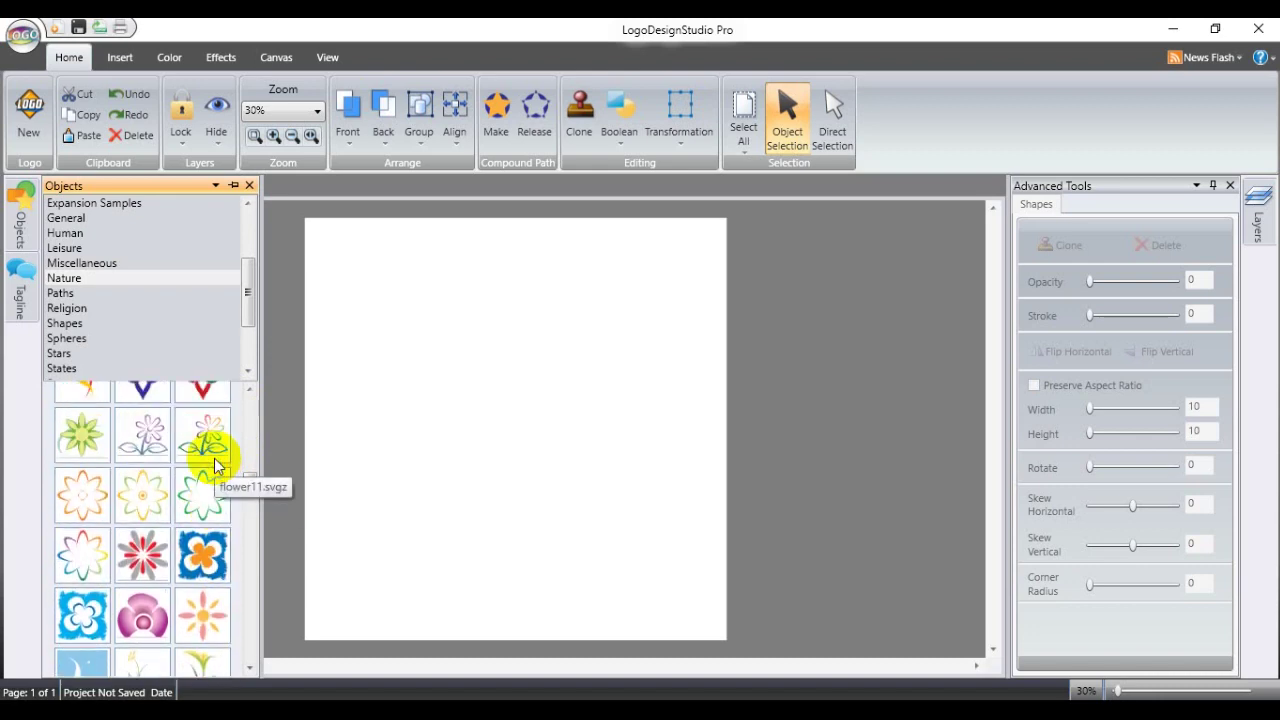
{"action": "scroll", "coordinate": [218, 455], "scroll_direction": "up", "scroll_amount": 1}
{"action": "scroll", "coordinate": [210, 440], "scroll_direction": "down", "scroll_amount": 2}
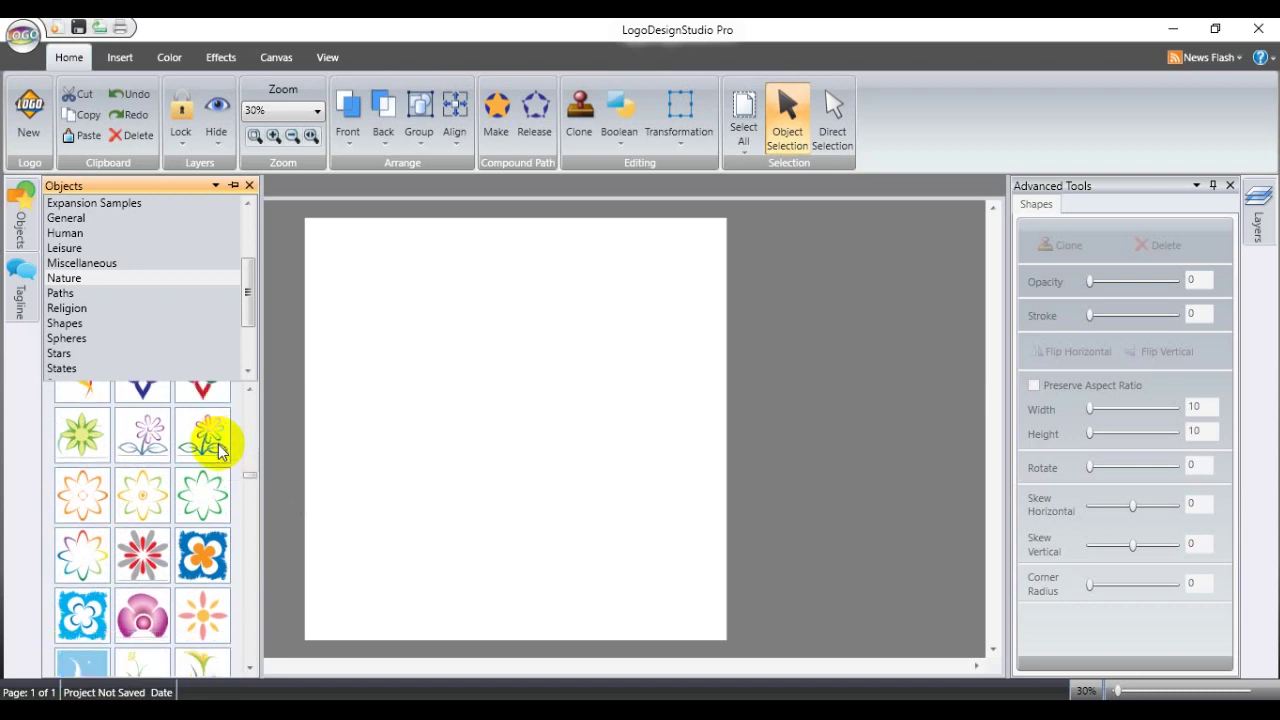
{"action": "scroll", "coordinate": [128, 512], "scroll_direction": "down", "scroll_amount": 1}
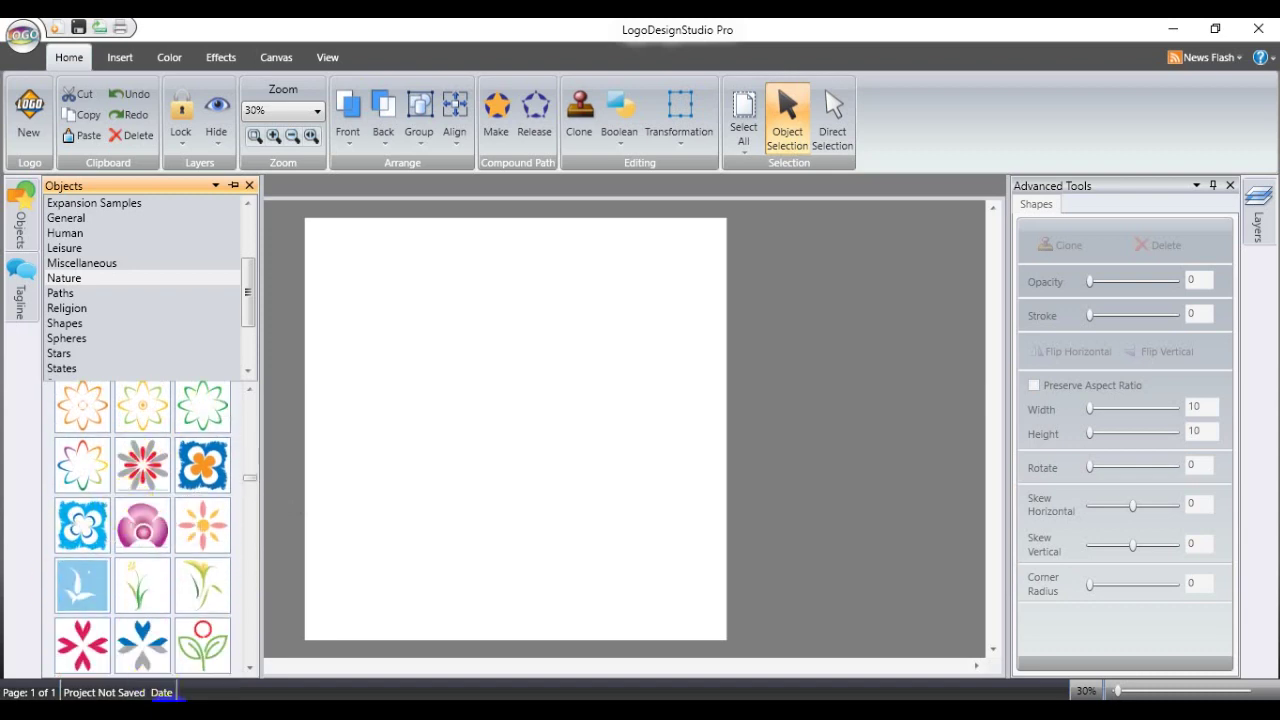
{"action": "left_click", "coordinate": [86, 472]}
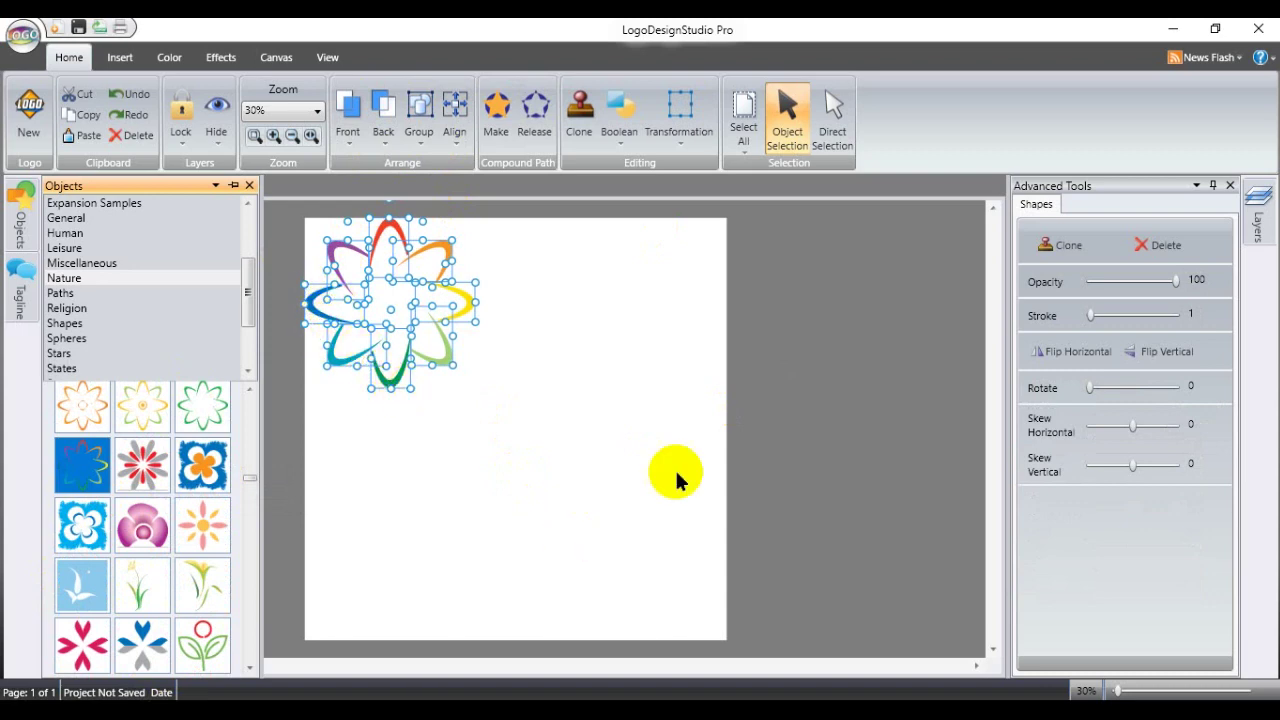
Step: Group all the petals of the rainbow flower into a single object
{"action": "left_click", "coordinate": [443, 266]}
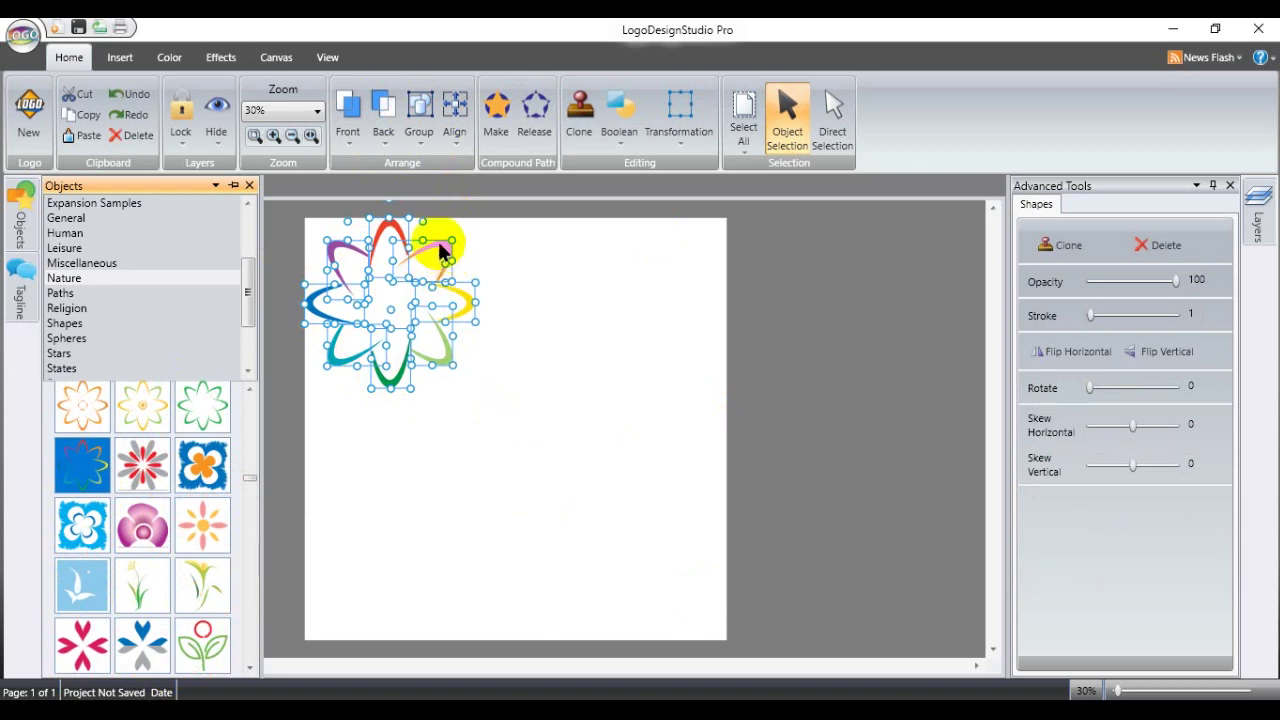
{"action": "left_click", "coordinate": [370, 232]}
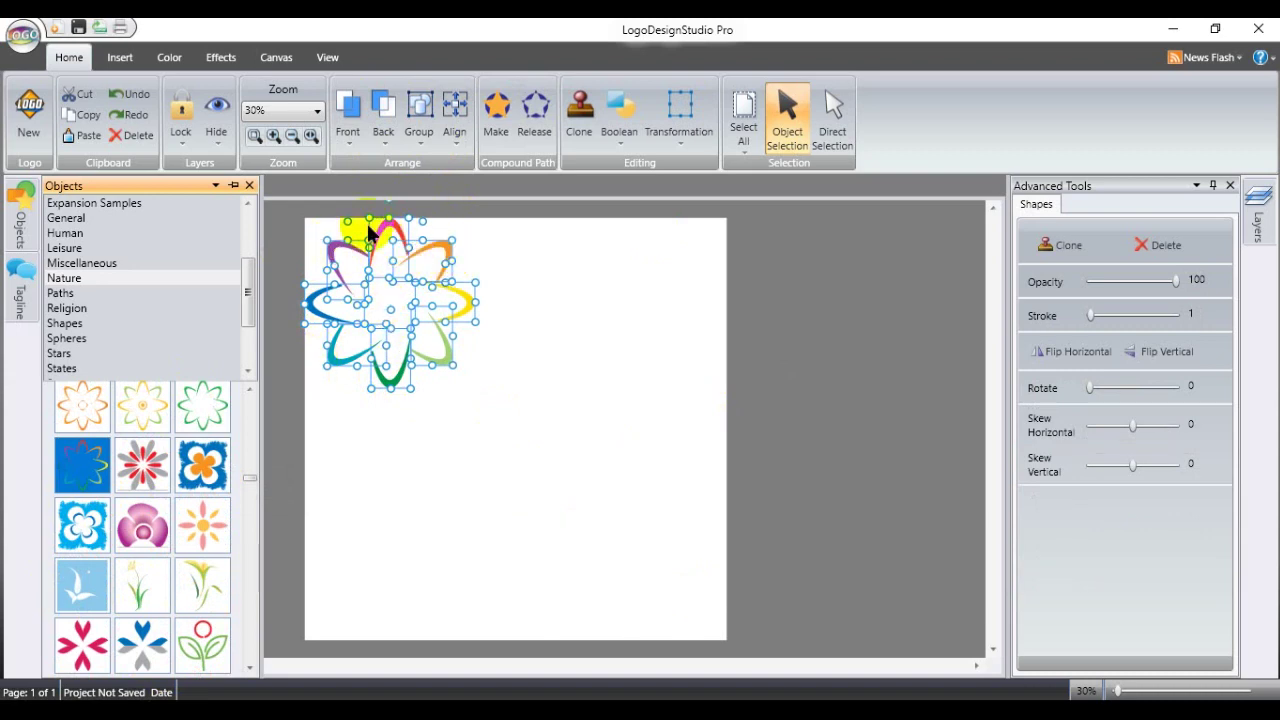
{"action": "left_click", "coordinate": [420, 148]}
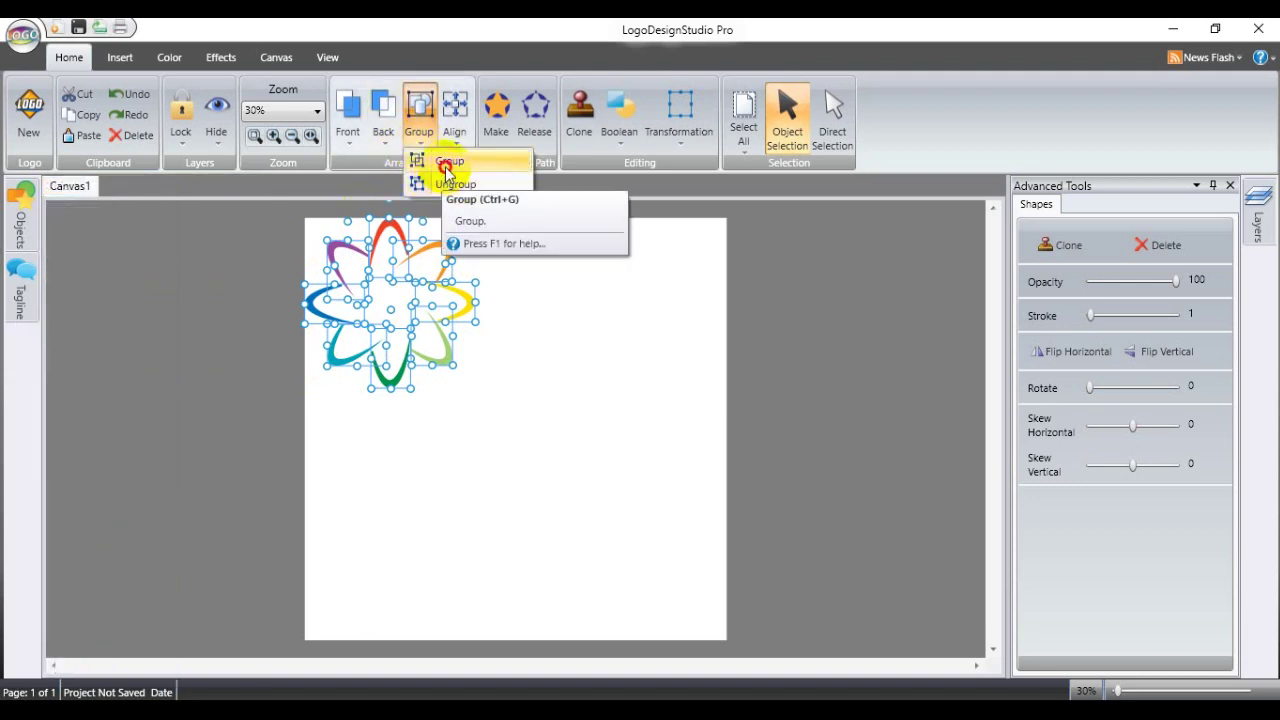
{"action": "left_click", "coordinate": [446, 170]}
{"action": "mouse_move", "coordinate": [408, 300]}
{"action": "left_mouse_down"}
{"action": "mouse_move", "coordinate": [534, 349]}
{"action": "mouse_move", "coordinate": [525, 343]}
{"action": "left_mouse_up"}
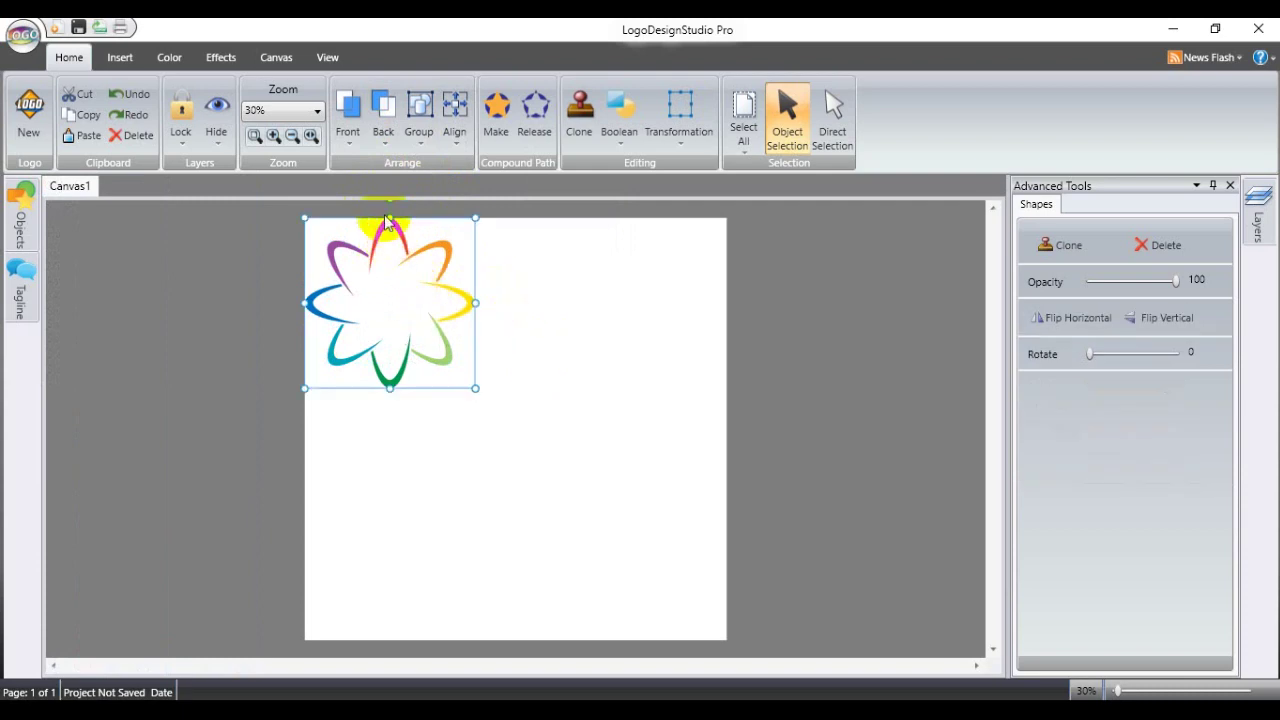
Step: Ungroup the rainbow flower into its separate petals
{"action": "left_click", "coordinate": [425, 150]}
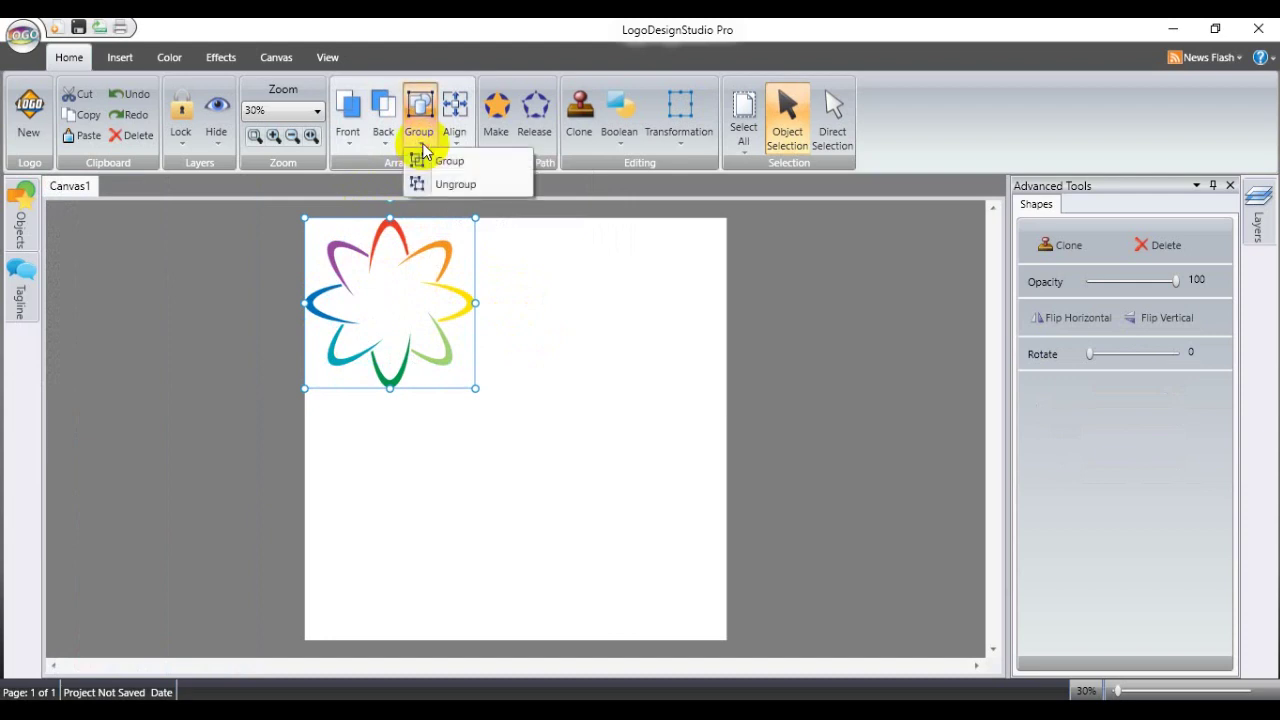
{"action": "left_click", "coordinate": [452, 185]}
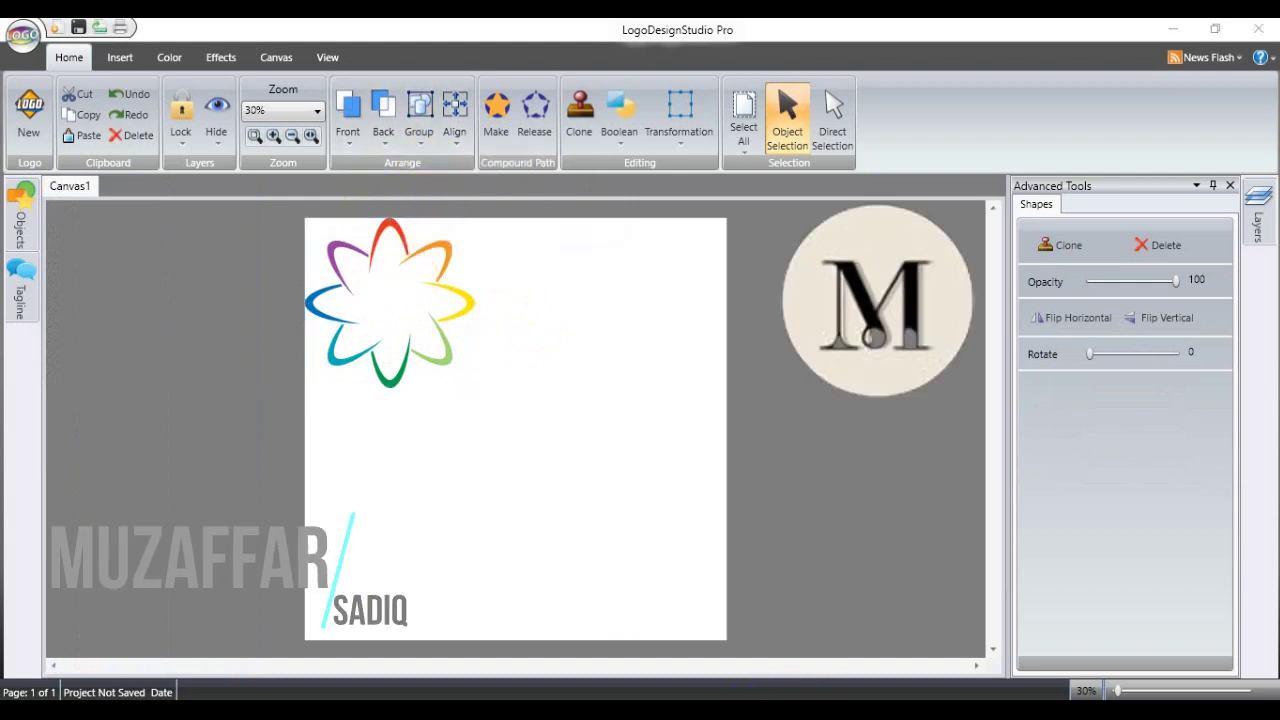
{"action": "left_click", "coordinate": [385, 316]}
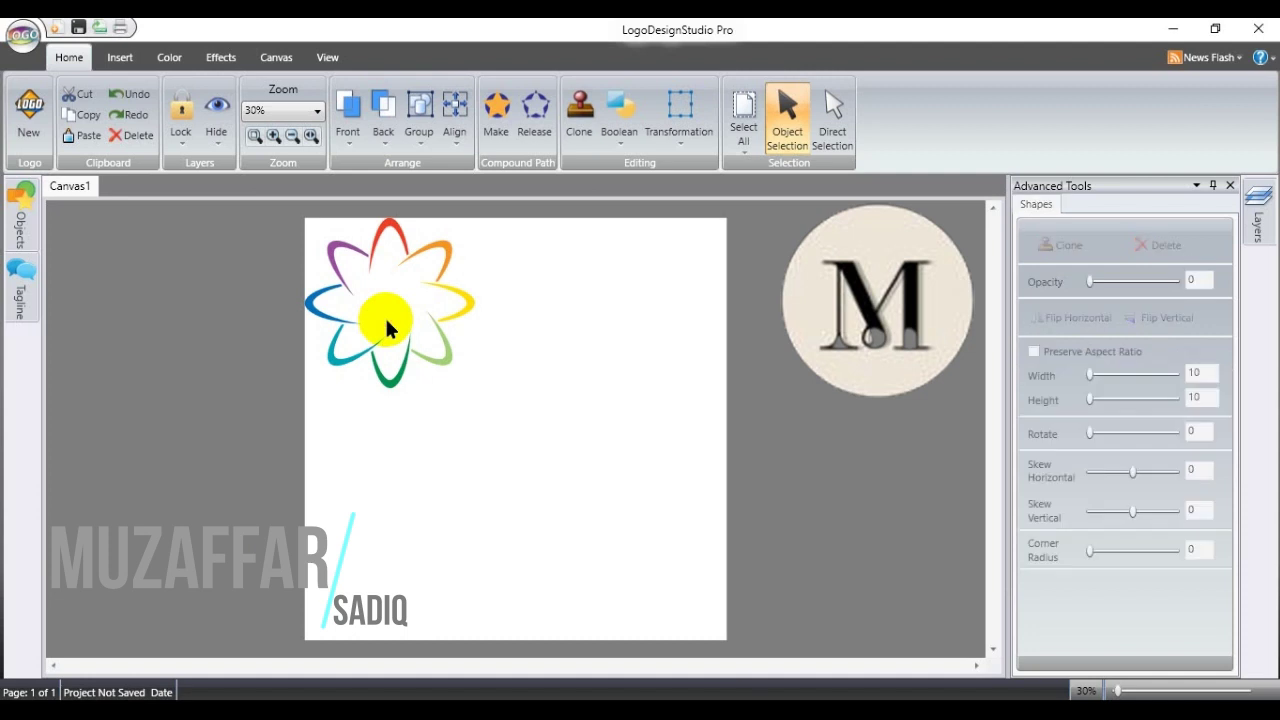
{"action": "left_click", "coordinate": [420, 140]}
{"action": "left_click", "coordinate": [445, 185]}
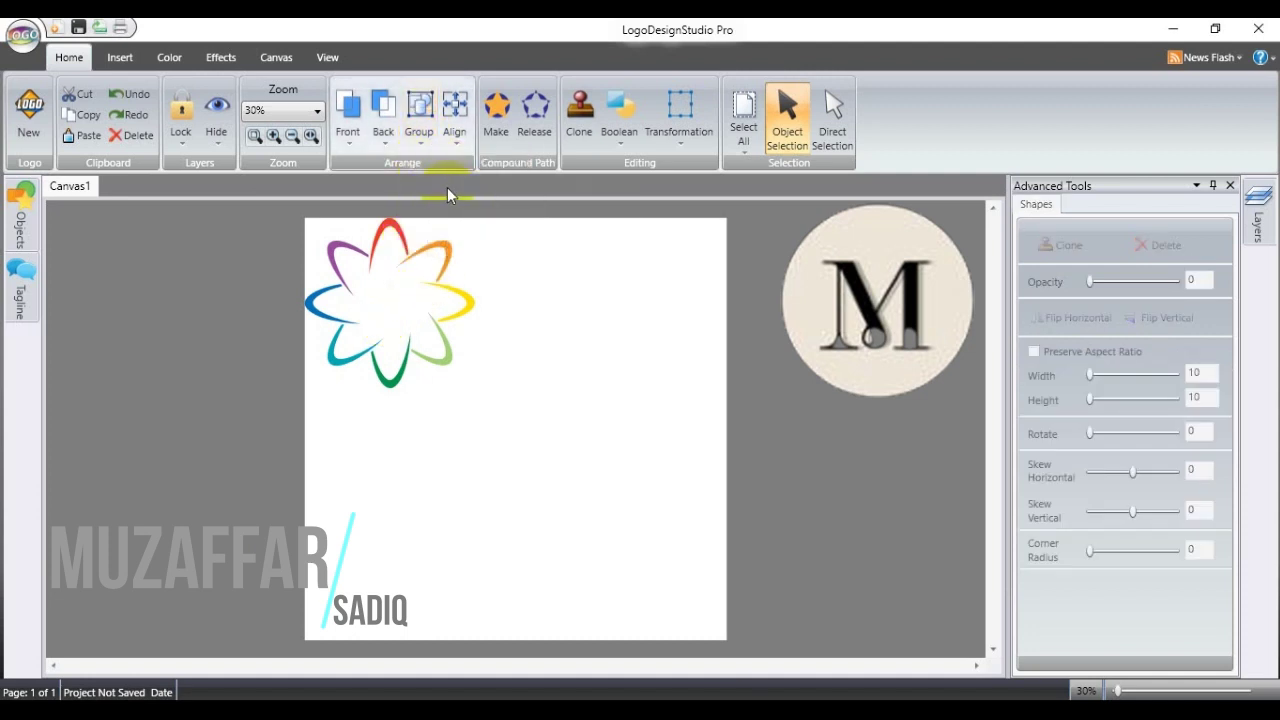
{"action": "left_click", "coordinate": [420, 134]}
{"action": "left_click", "coordinate": [425, 189]}
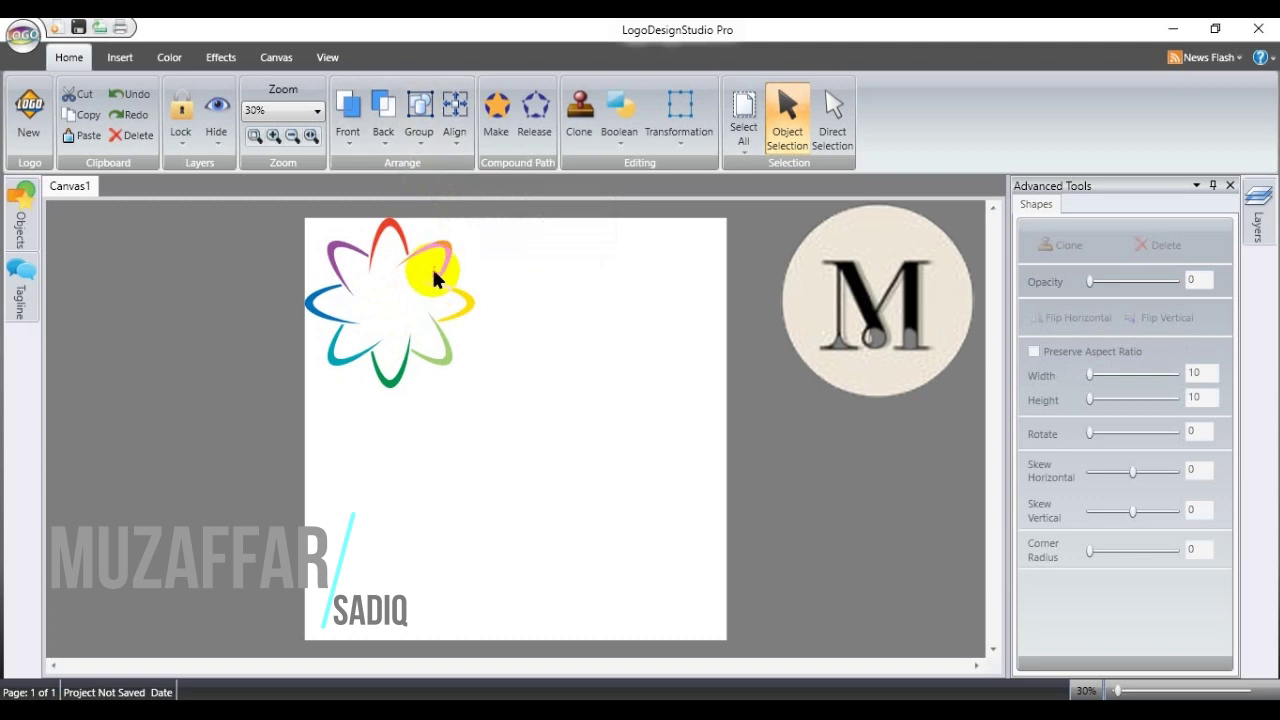
Step: Select all the separate petals of the rainbow flower together and move them to just right of the page's centre
{"action": "left_click_drag", "start_coordinate": [306, 220], "coordinate": [395, 298]}
{"action": "left_click", "coordinate": [485, 254]}
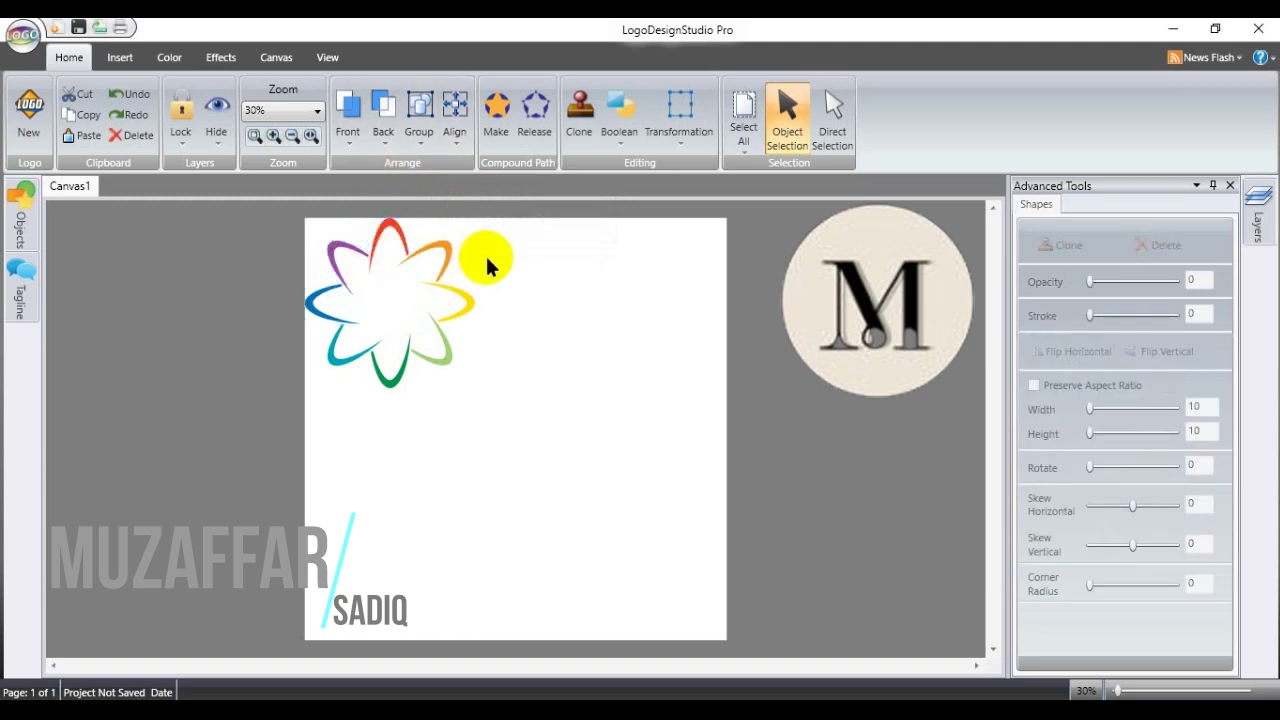
{"action": "left_click_drag", "start_coordinate": [483, 245], "coordinate": [306, 383]}
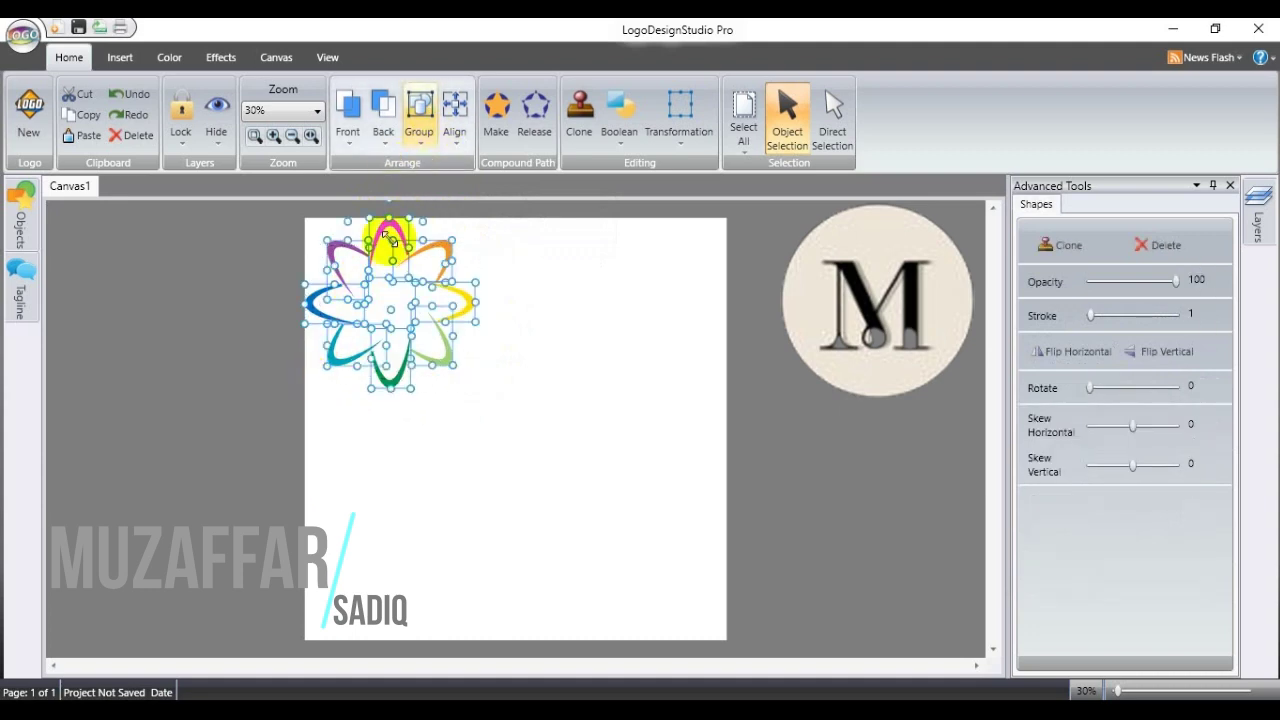
{"action": "left_click", "coordinate": [385, 282]}
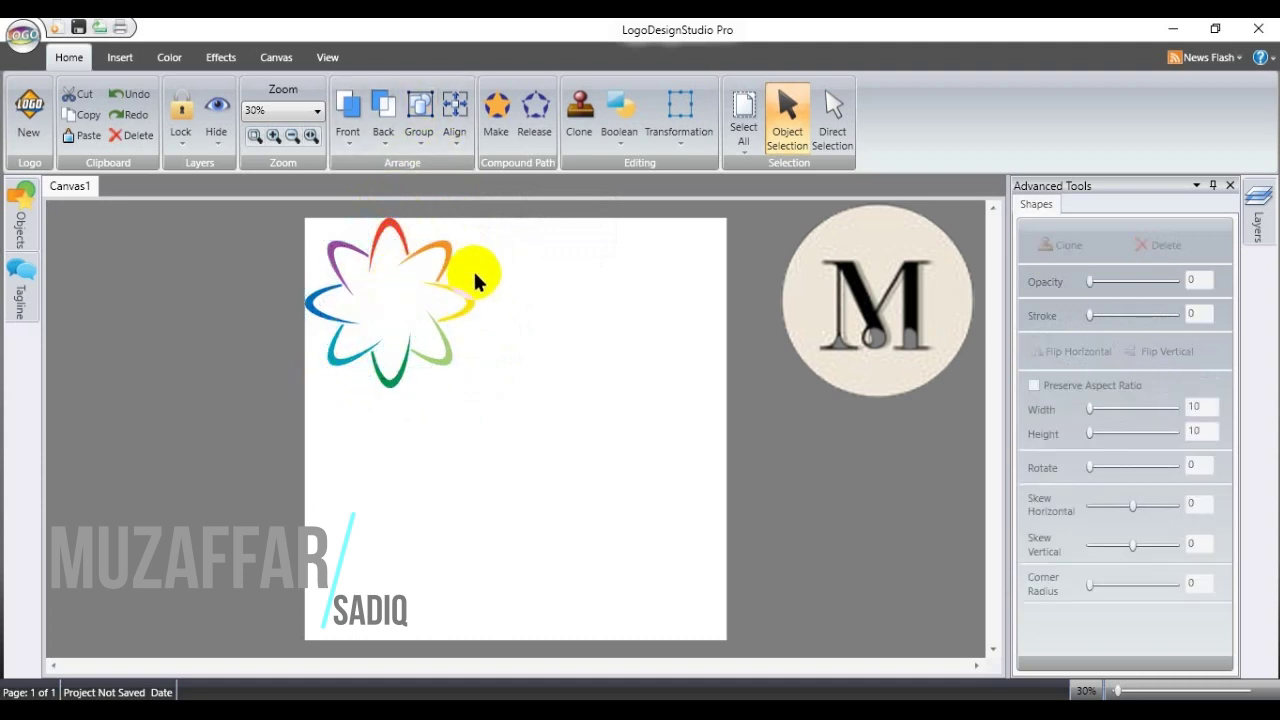
{"action": "left_click", "coordinate": [478, 287]}
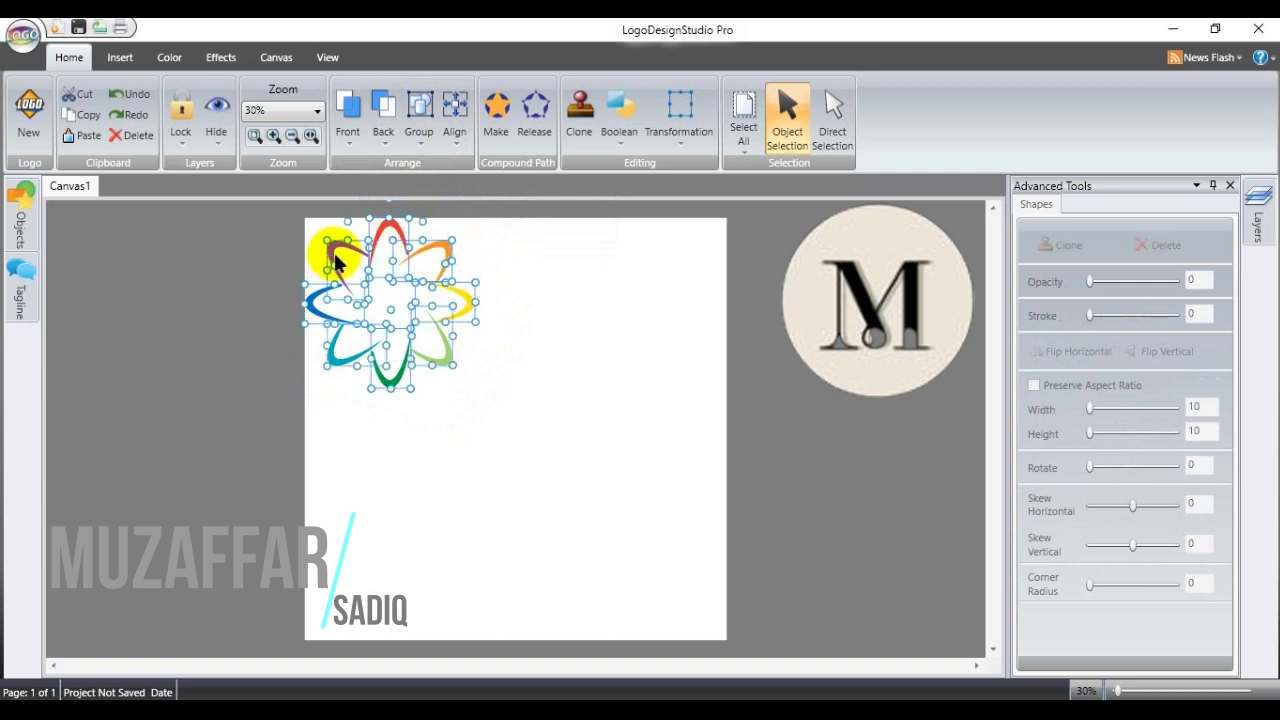
{"action": "left_click_drag", "start_coordinate": [333, 258], "coordinate": [505, 346]}
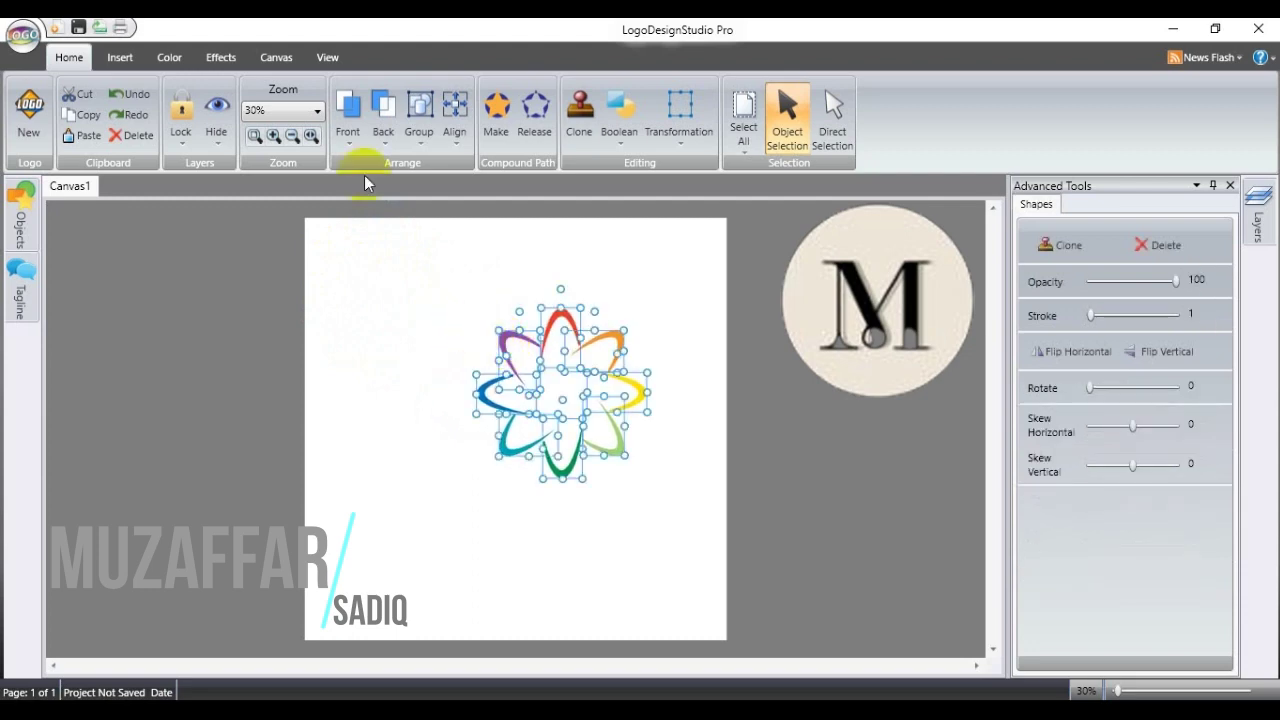
Step: Group the selected petals and move the grouped flower to the right edge of the page
{"action": "left_click", "coordinate": [430, 143]}
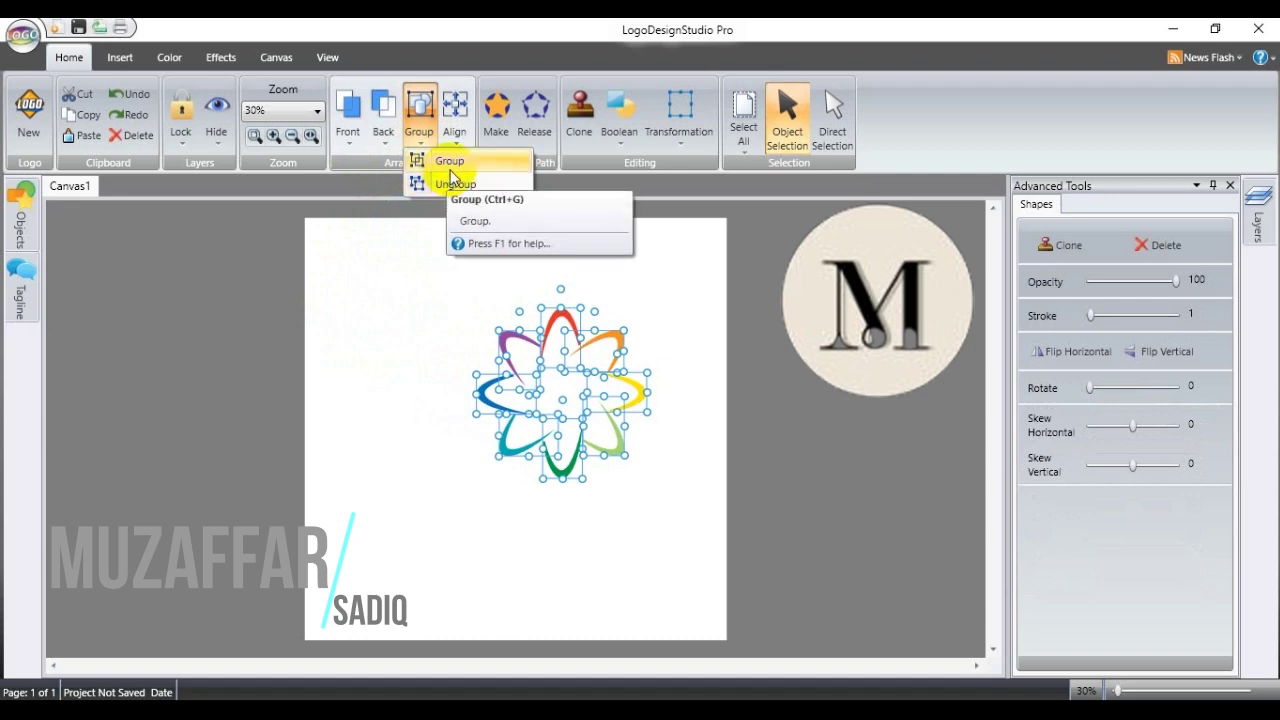
{"action": "left_click", "coordinate": [451, 166]}
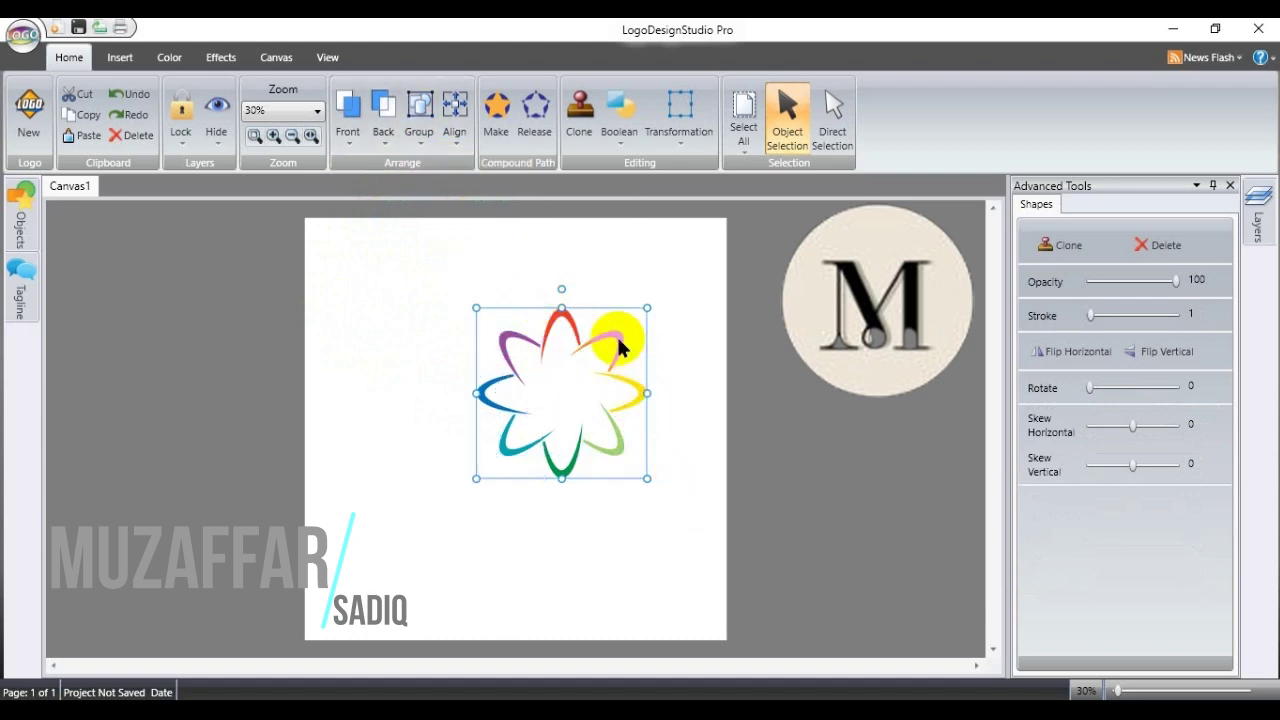
{"action": "left_click_drag", "start_coordinate": [619, 345], "coordinate": [688, 325]}
Step: Insert the orange three-petal tulip from the Nature objects, shift it slightly inward on the page and group its petals
{"action": "left_click", "coordinate": [24, 226]}
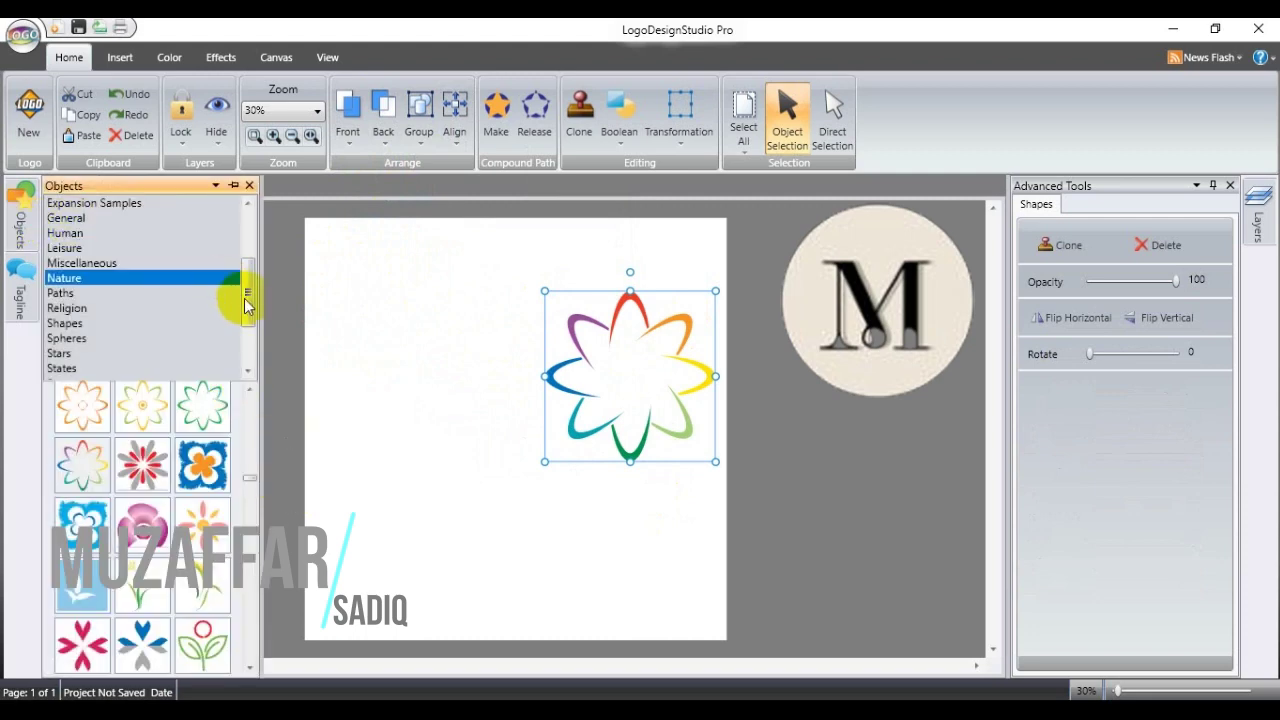
{"action": "left_click_drag", "start_coordinate": [252, 310], "coordinate": [251, 354]}
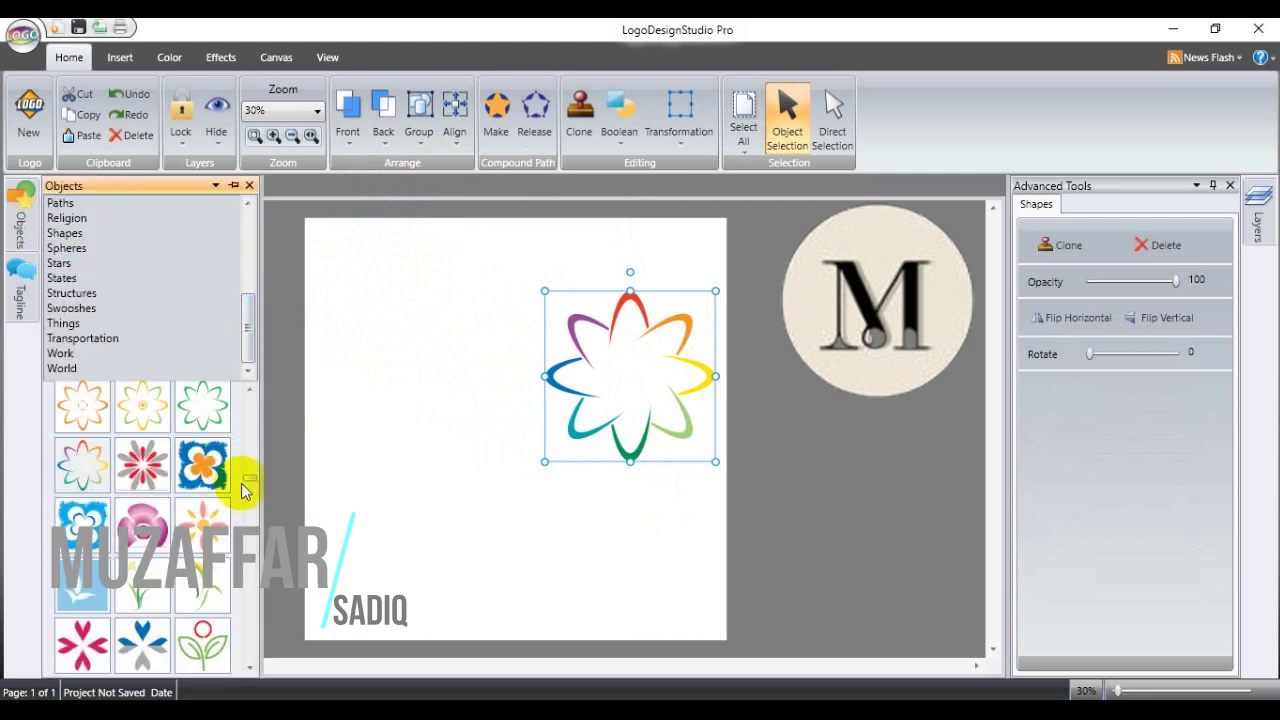
{"action": "scroll", "coordinate": [248, 485], "scroll_direction": "down", "scroll_amount": 5}
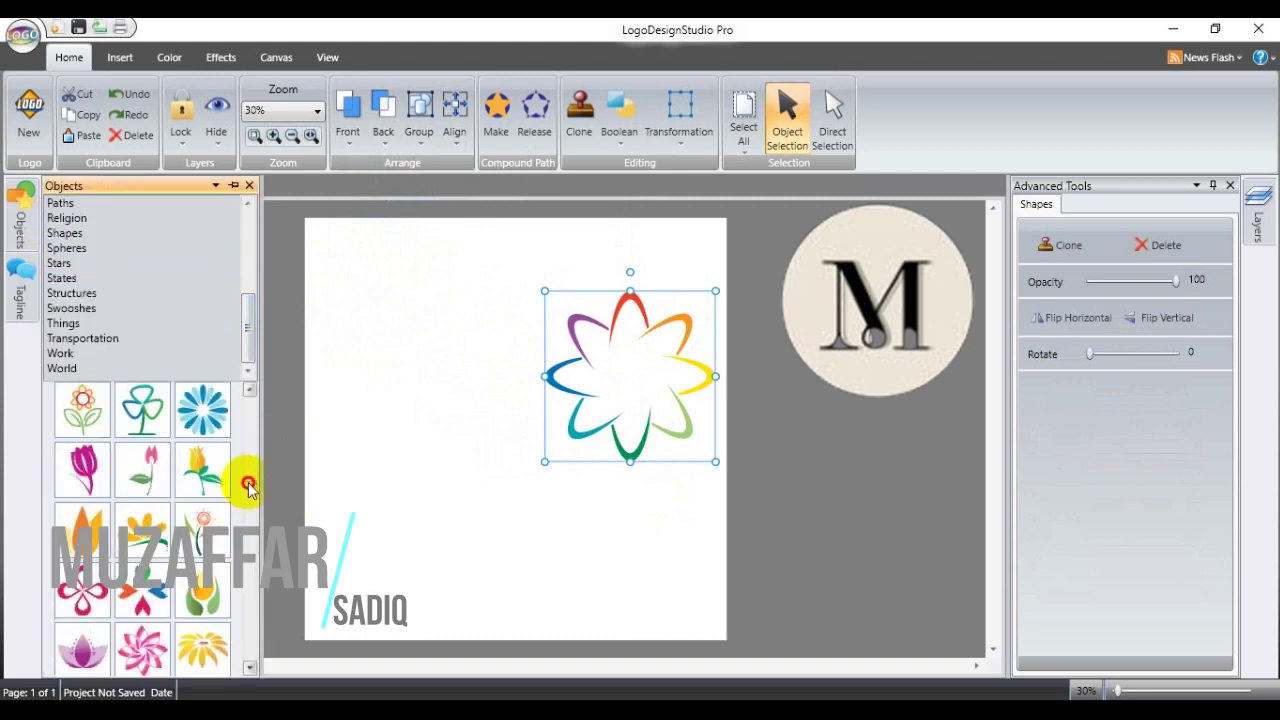
{"action": "double_click", "coordinate": [80, 522]}
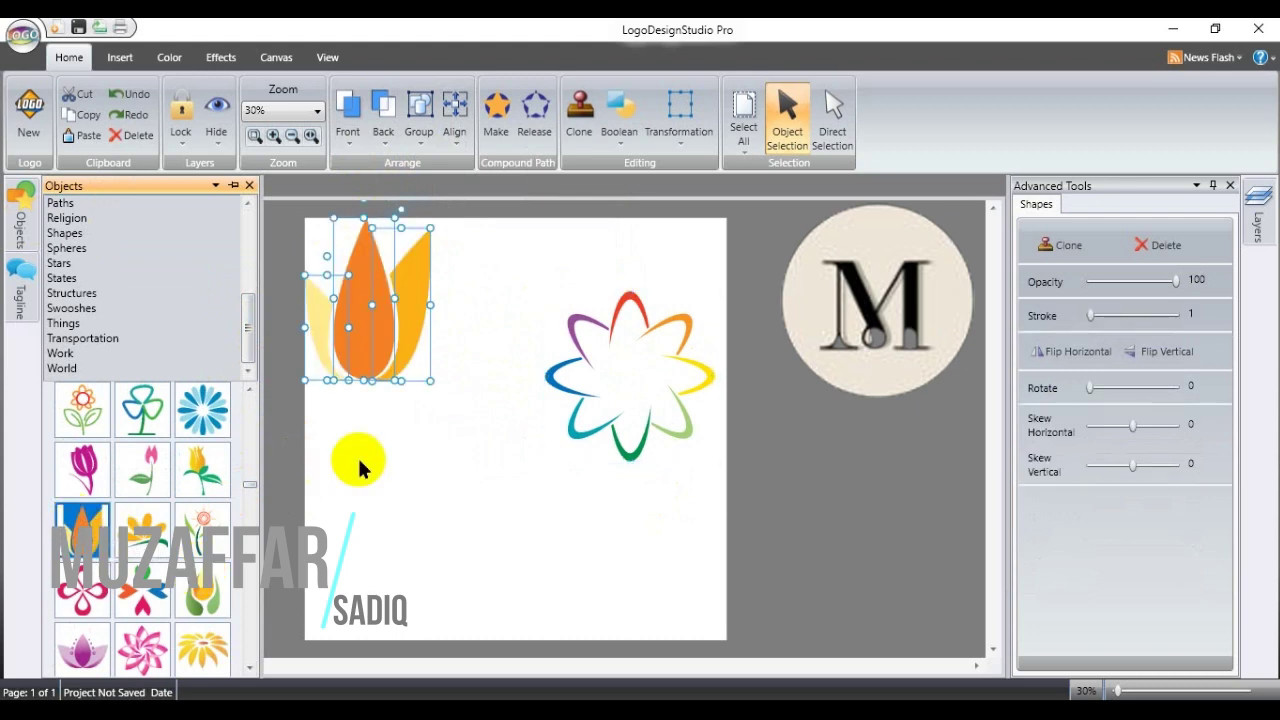
{"action": "left_click", "coordinate": [365, 313]}
{"action": "left_click_drag", "start_coordinate": [357, 301], "coordinate": [408, 327]}
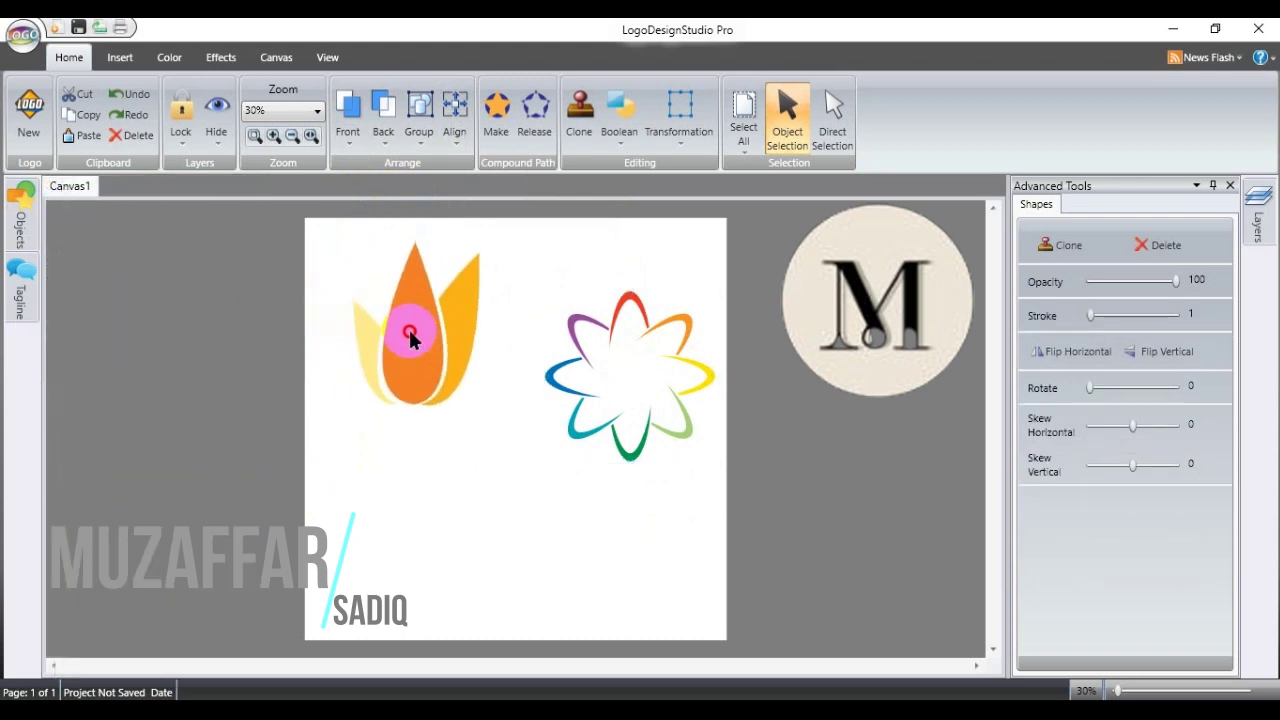
{"action": "left_click", "coordinate": [419, 142]}
{"action": "left_click", "coordinate": [445, 161]}
Step: Move the grouped tulip to the page's lower centre and raise the rainbow flower slightly above it
{"action": "left_click_drag", "start_coordinate": [406, 394], "coordinate": [558, 605]}
{"action": "left_click", "coordinate": [629, 394]}
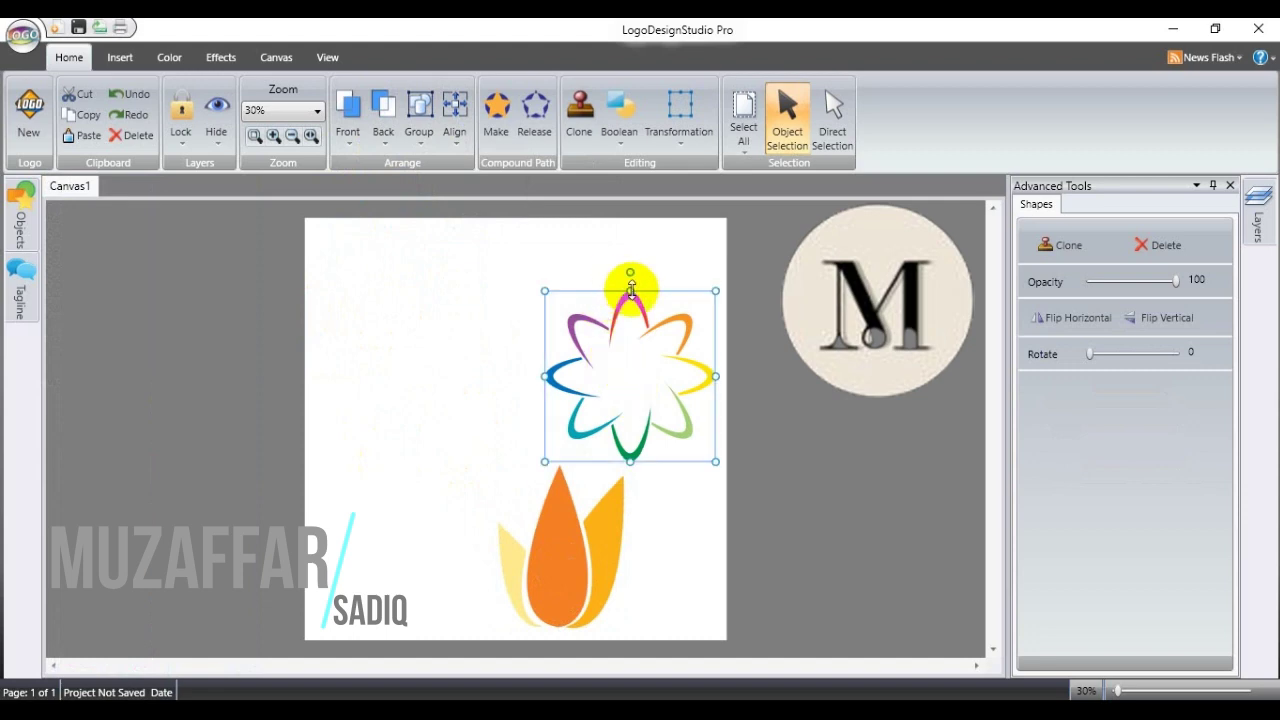
{"action": "left_click_drag", "start_coordinate": [640, 310], "coordinate": [641, 287]}
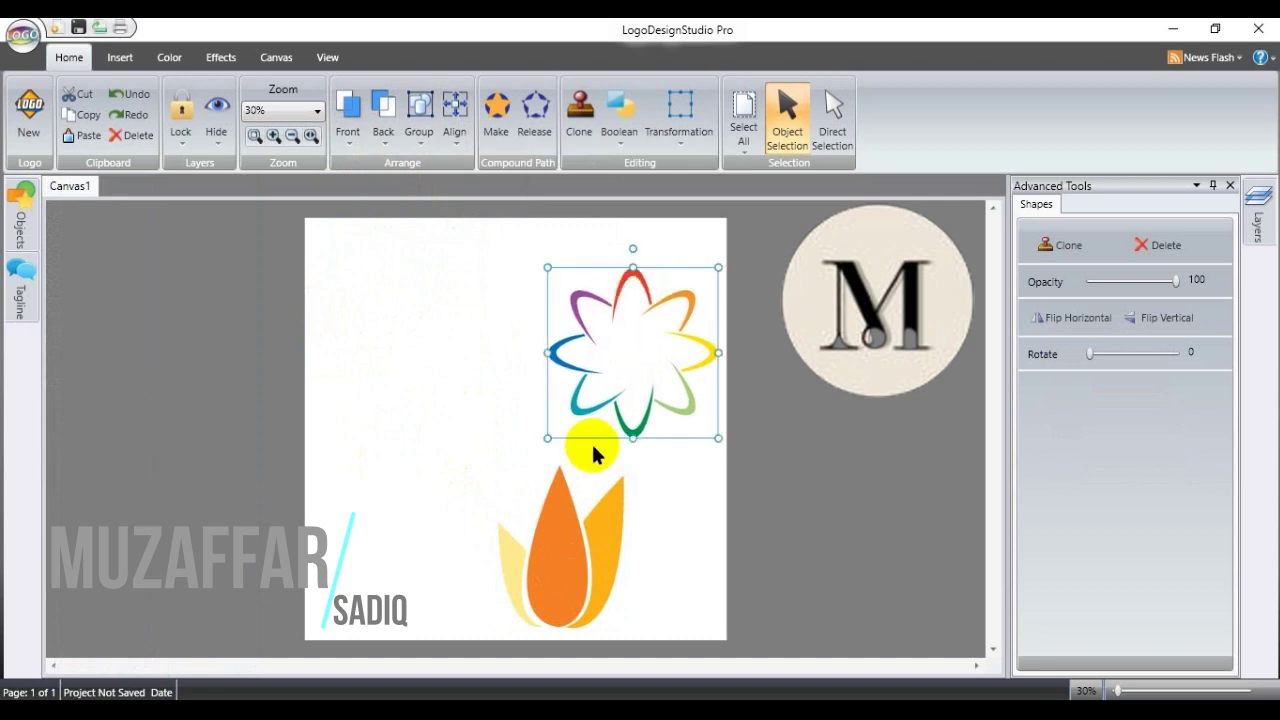
Step: Move the orange tulip to the page's bottom centre, then insert the magenta stemmed tulip from the Nature objects and shift it inward on the page
{"action": "left_click_drag", "start_coordinate": [537, 572], "coordinate": [491, 586]}
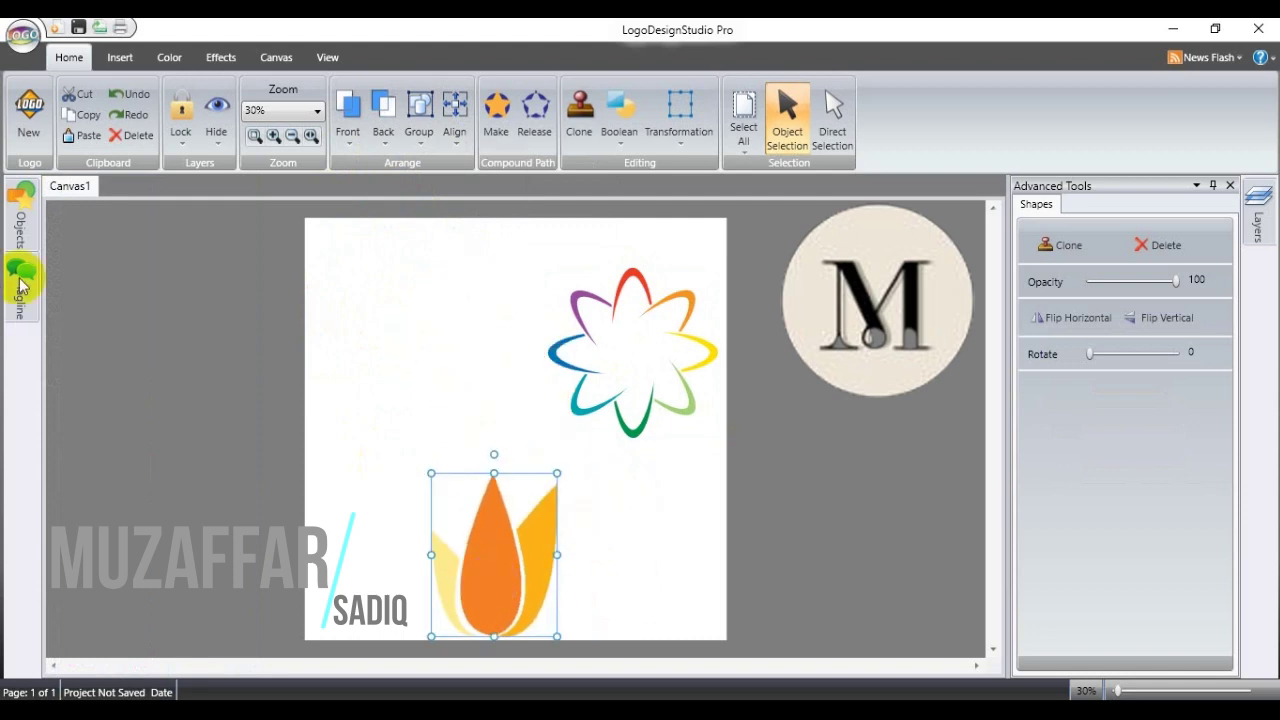
{"action": "mouse_move", "coordinate": [23, 228]}
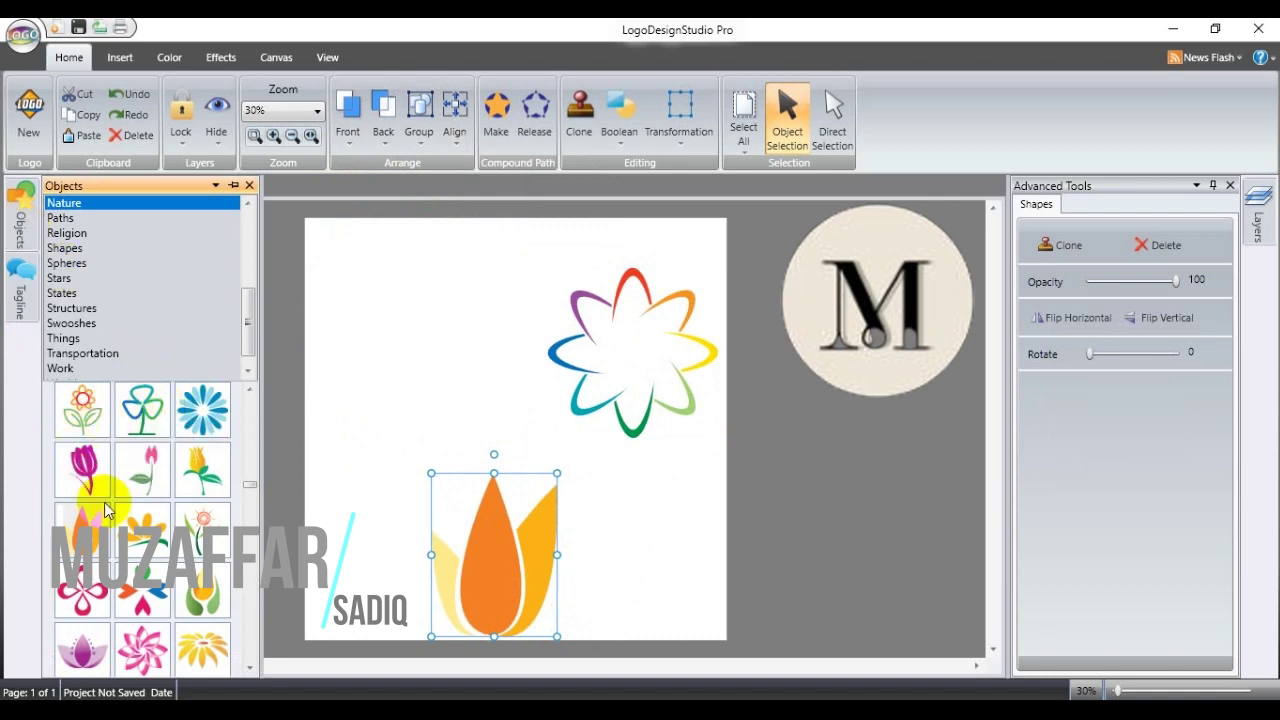
{"action": "left_click", "coordinate": [84, 478]}
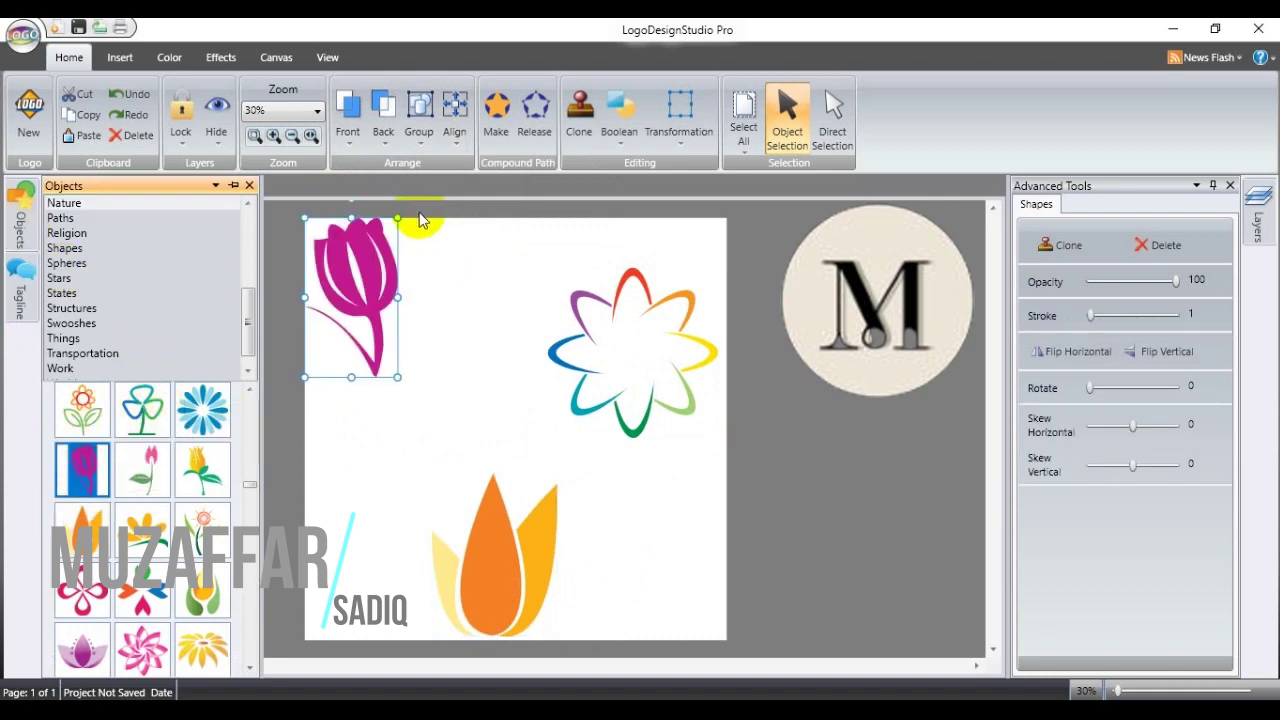
{"action": "left_click_drag", "start_coordinate": [346, 285], "coordinate": [425, 367]}
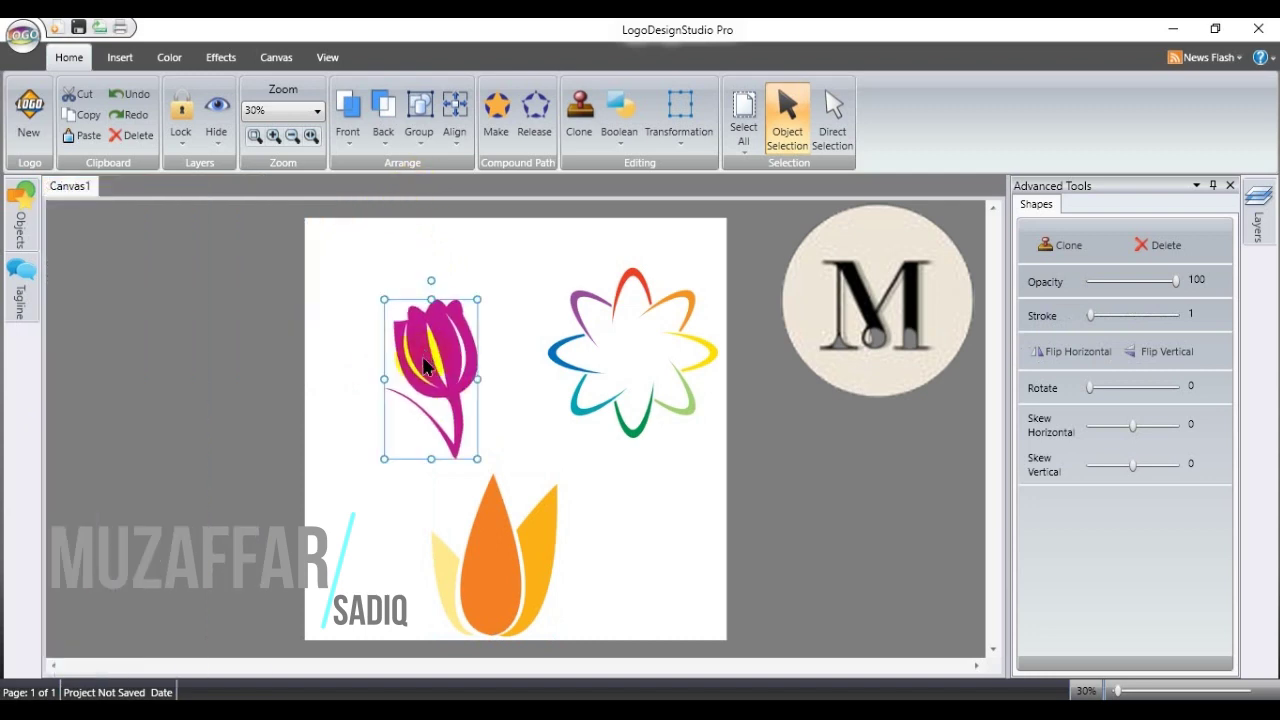
Step: Apply Ungroup to the magenta tulip and move it closer to the rainbow flower
{"action": "left_click", "coordinate": [420, 140]}
{"action": "left_click", "coordinate": [460, 183]}
{"action": "left_click_drag", "start_coordinate": [452, 356], "coordinate": [486, 343]}
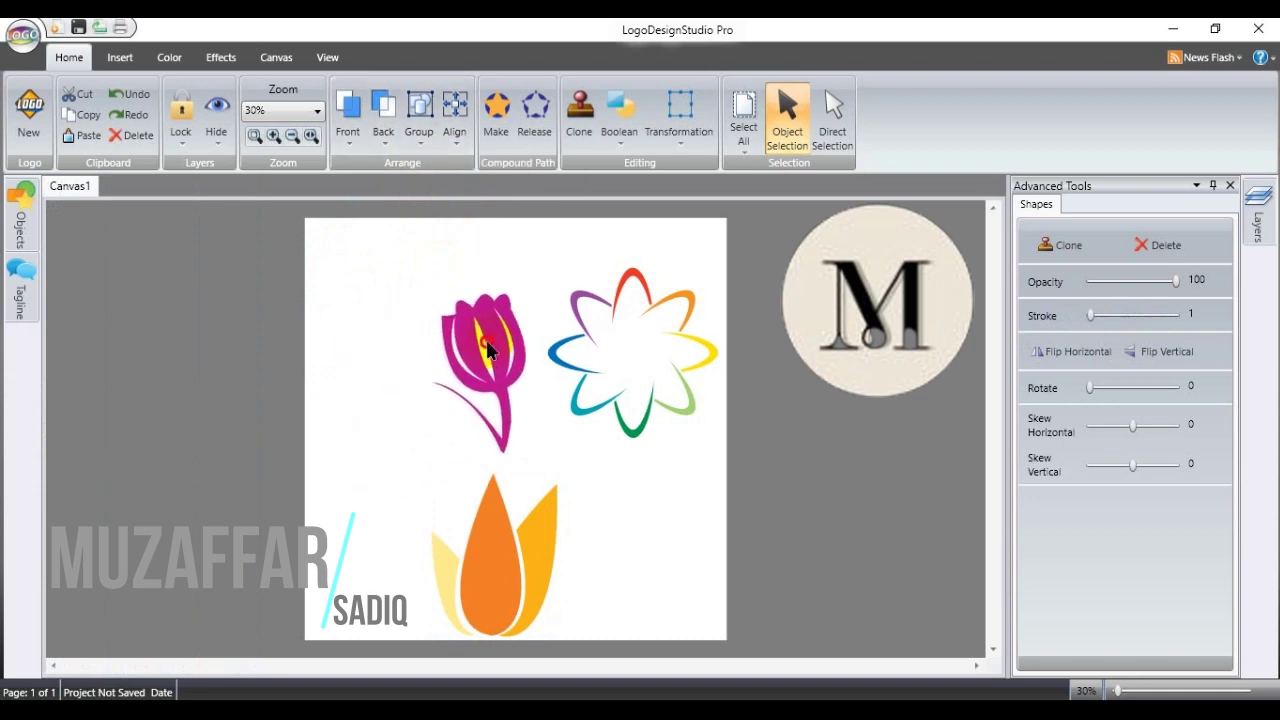
Step: Insert the blue double-house object from the Structures category and move all its parts down the page, beside the magenta tulip
{"action": "left_click", "coordinate": [20, 228]}
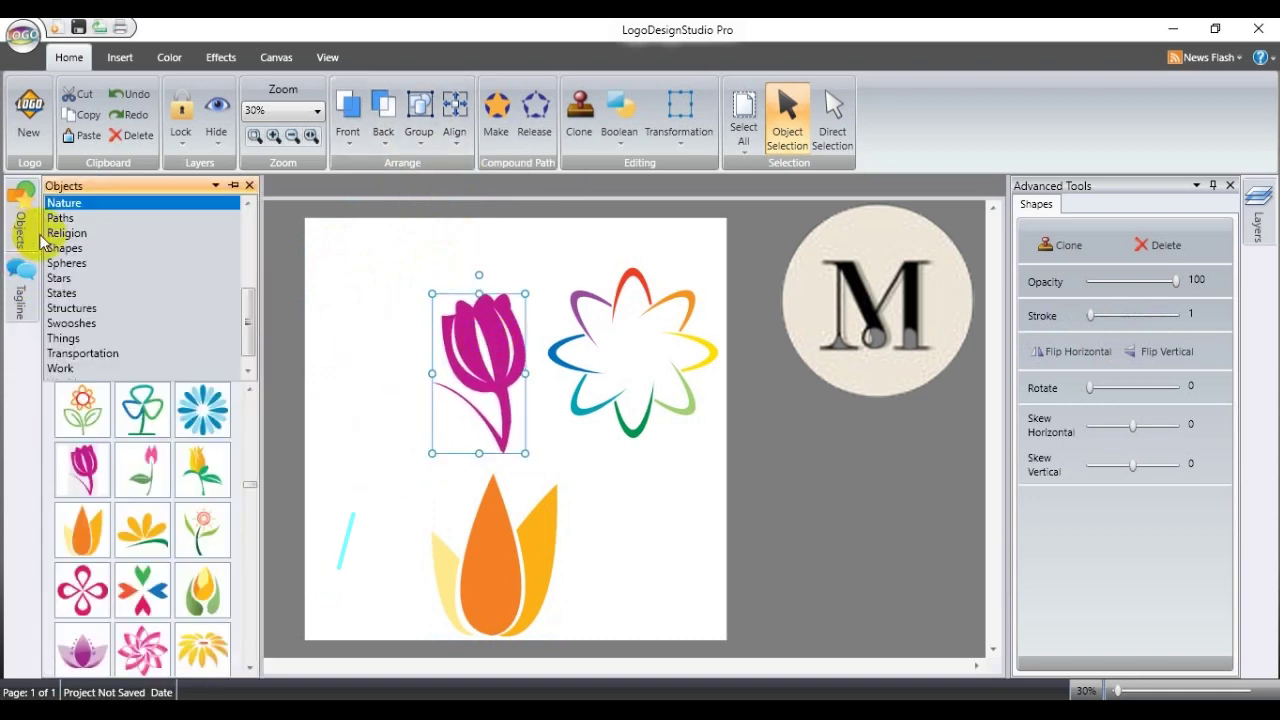
{"action": "left_click", "coordinate": [97, 309]}
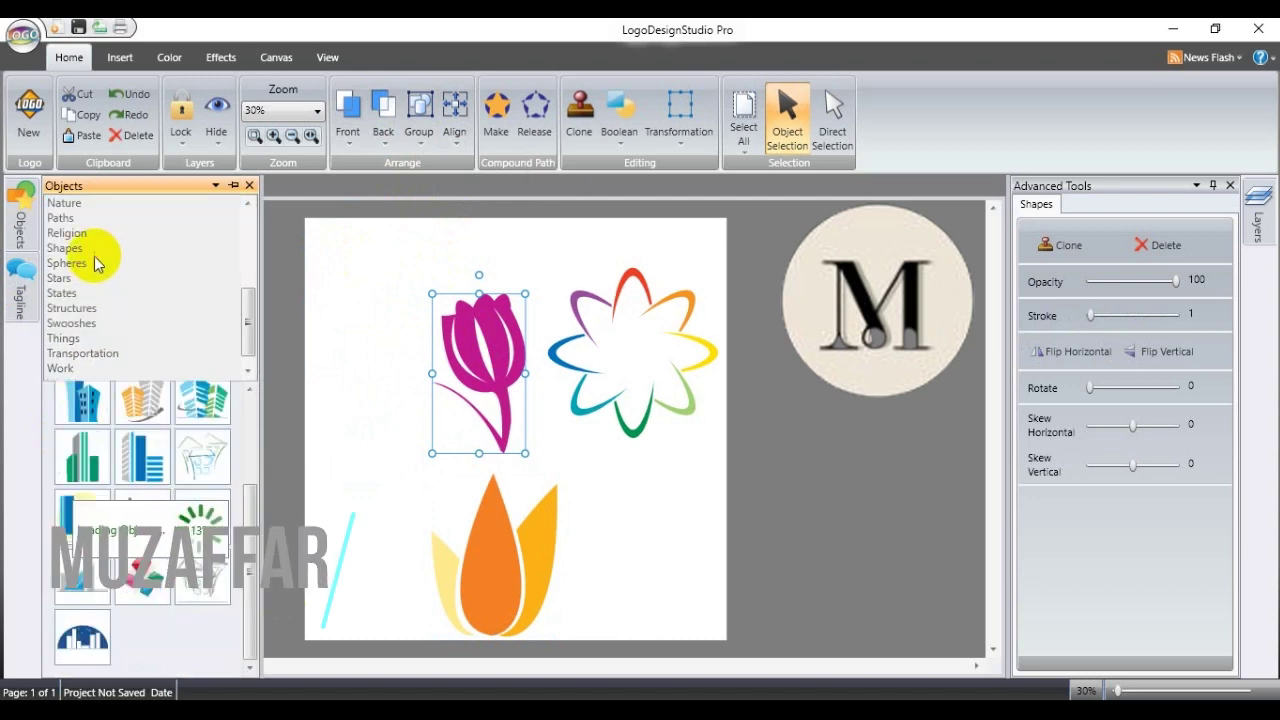
{"action": "left_click", "coordinate": [214, 310]}
{"action": "scroll", "coordinate": [210, 440], "scroll_direction": "up", "scroll_amount": 8}
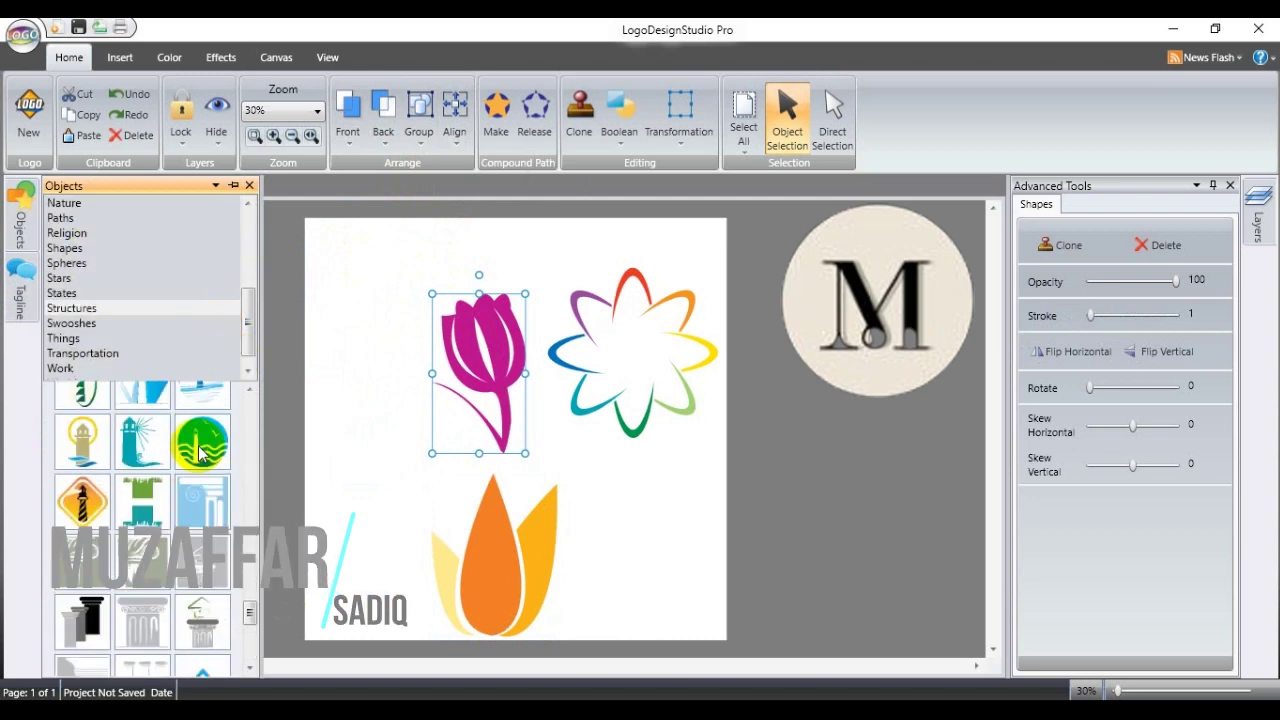
{"action": "scroll", "coordinate": [204, 452], "scroll_direction": "up", "scroll_amount": 5}
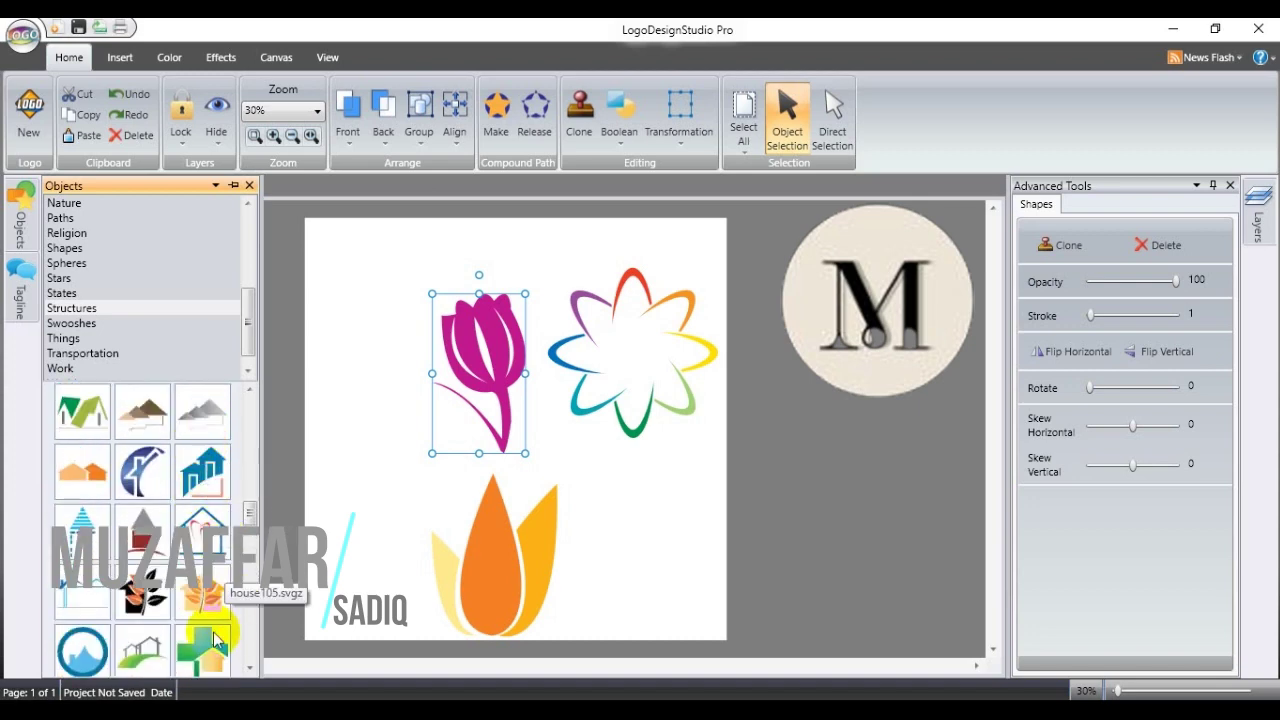
{"action": "left_click", "coordinate": [208, 480]}
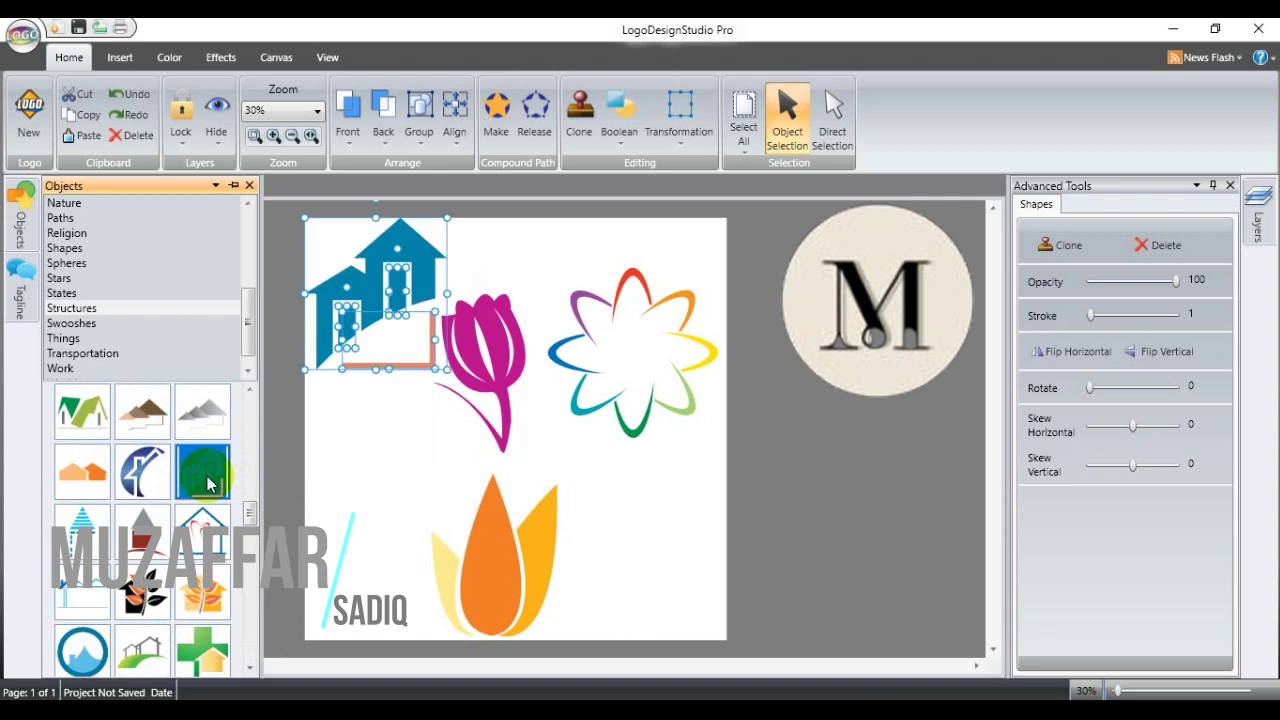
{"action": "left_click", "coordinate": [430, 262]}
{"action": "left_click_drag", "start_coordinate": [430, 262], "coordinate": [437, 376]}
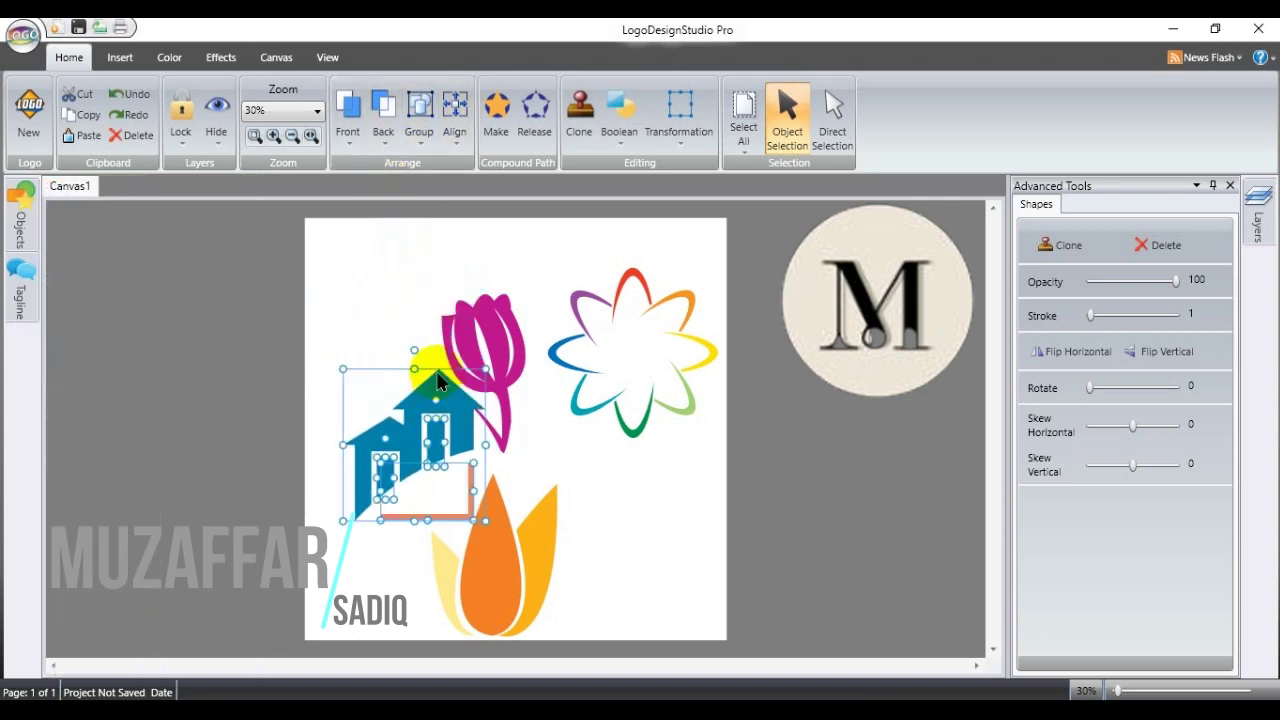
Step: Group the parts of the blue house and move the grouped object to the page's upper-left corner
{"action": "left_click", "coordinate": [418, 140]}
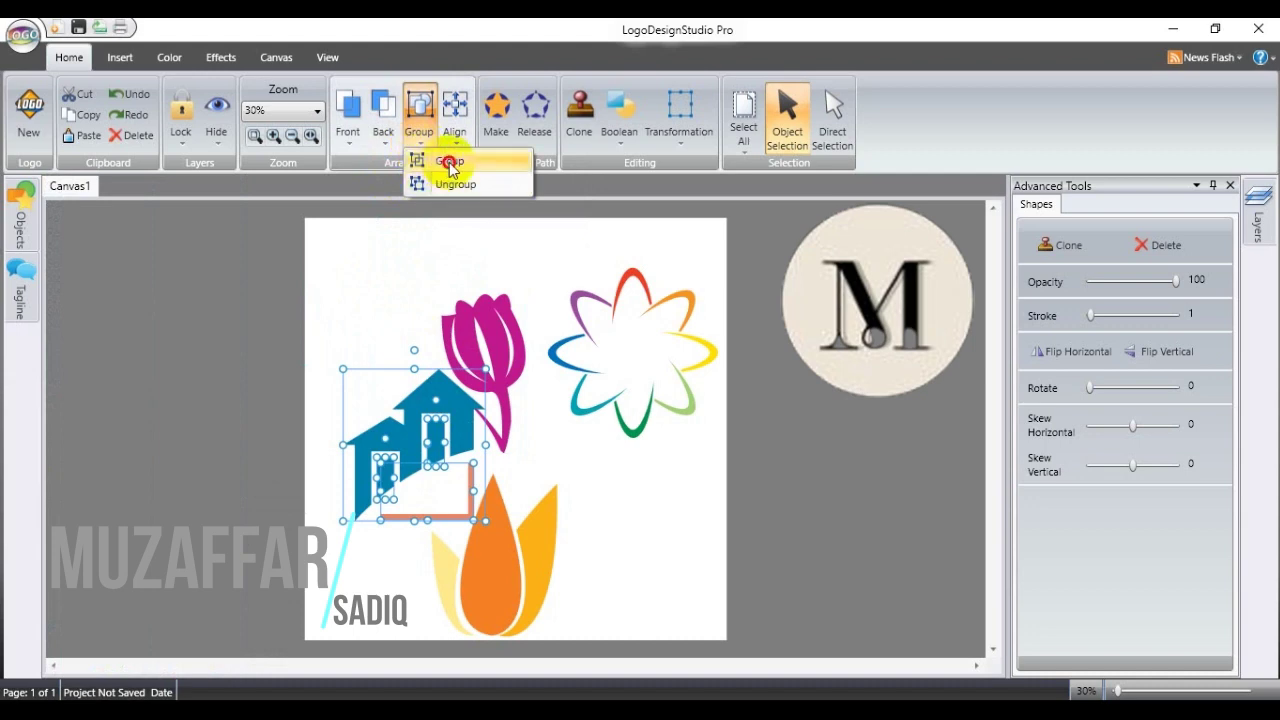
{"action": "left_click", "coordinate": [449, 162]}
{"action": "left_click_drag", "start_coordinate": [465, 410], "coordinate": [428, 275]}
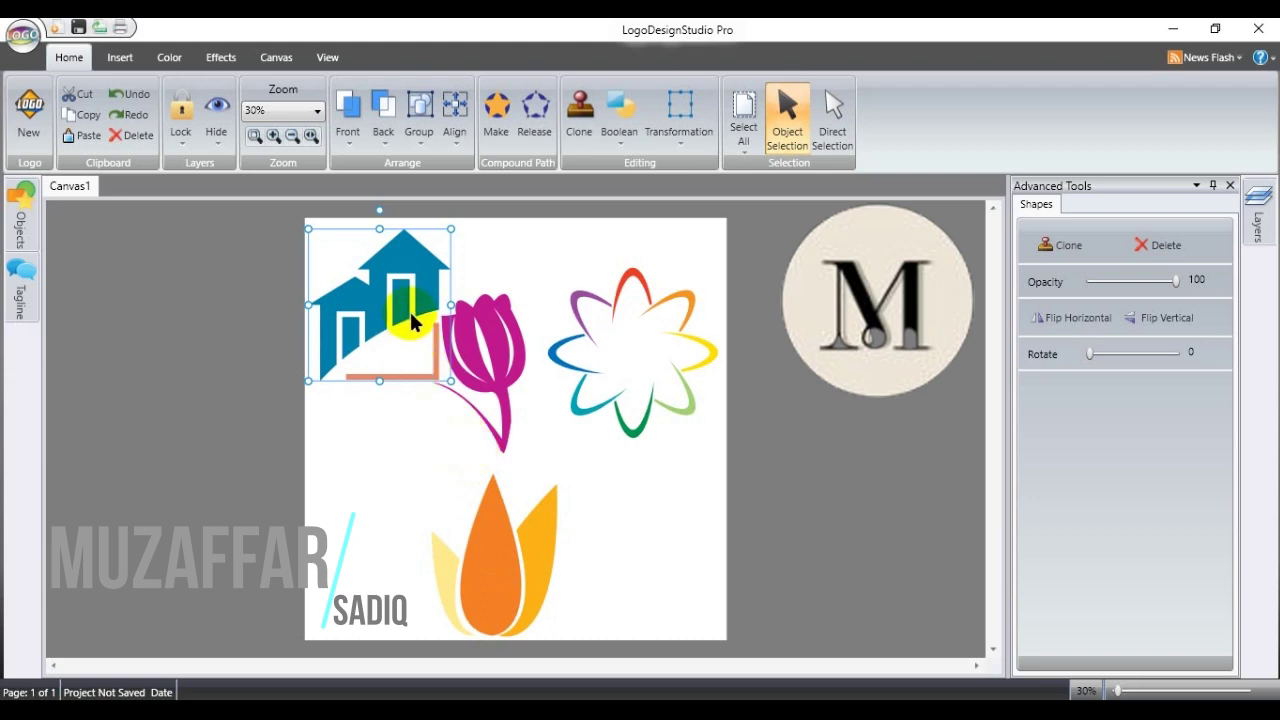
Step: Delete the blue house, the magenta tulip and the rainbow flower, leaving only the orange tulip on the page
{"action": "key", "text": "Delete"}
{"action": "left_click", "coordinate": [493, 339]}
{"action": "key", "text": "Delete"}
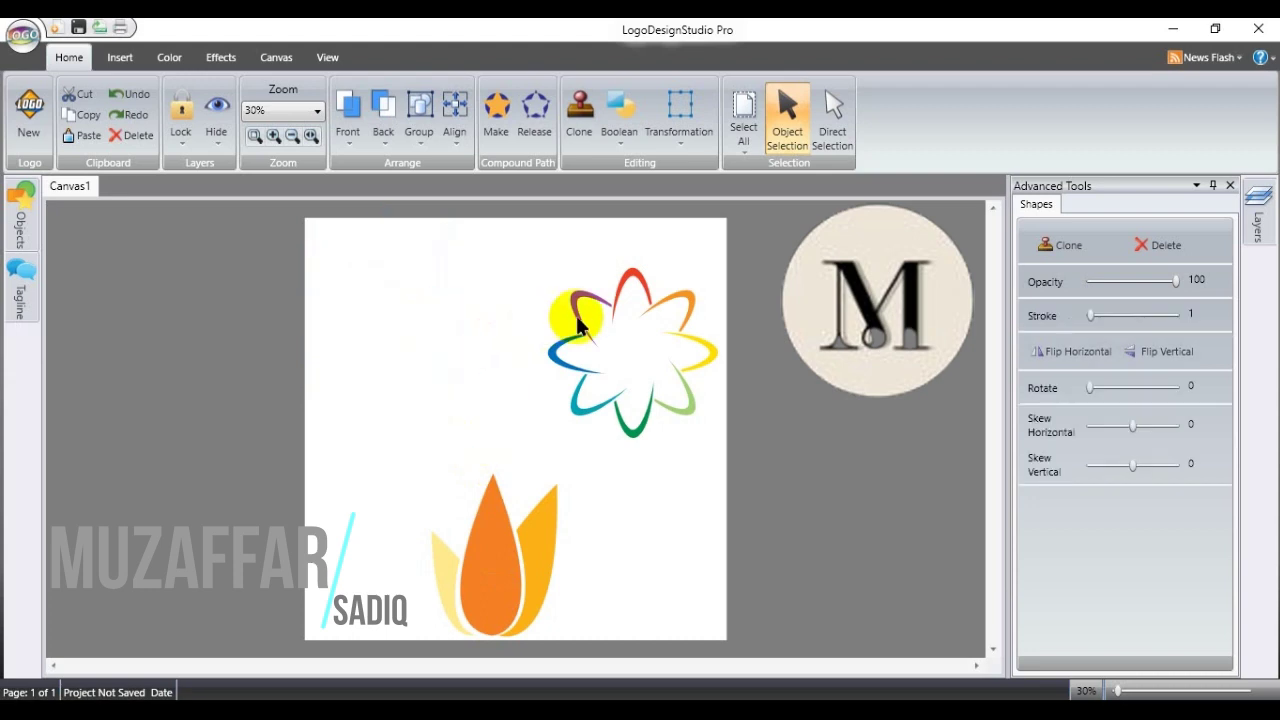
{"action": "left_click", "coordinate": [629, 279]}
{"action": "key", "text": "Delete"}
Step: Move the orange tulip to the right edge and back to the page's centre, then ungroup its petals
{"action": "left_click_drag", "start_coordinate": [498, 581], "coordinate": [663, 432]}
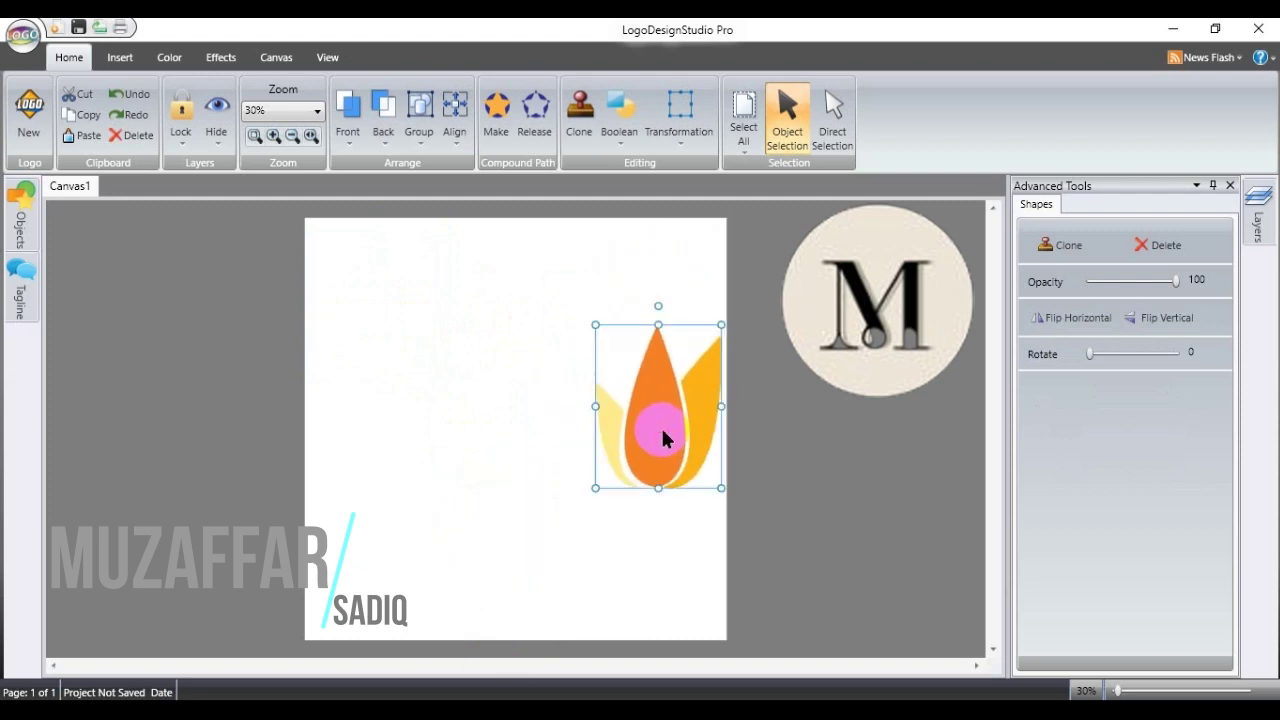
{"action": "left_click", "coordinate": [491, 372]}
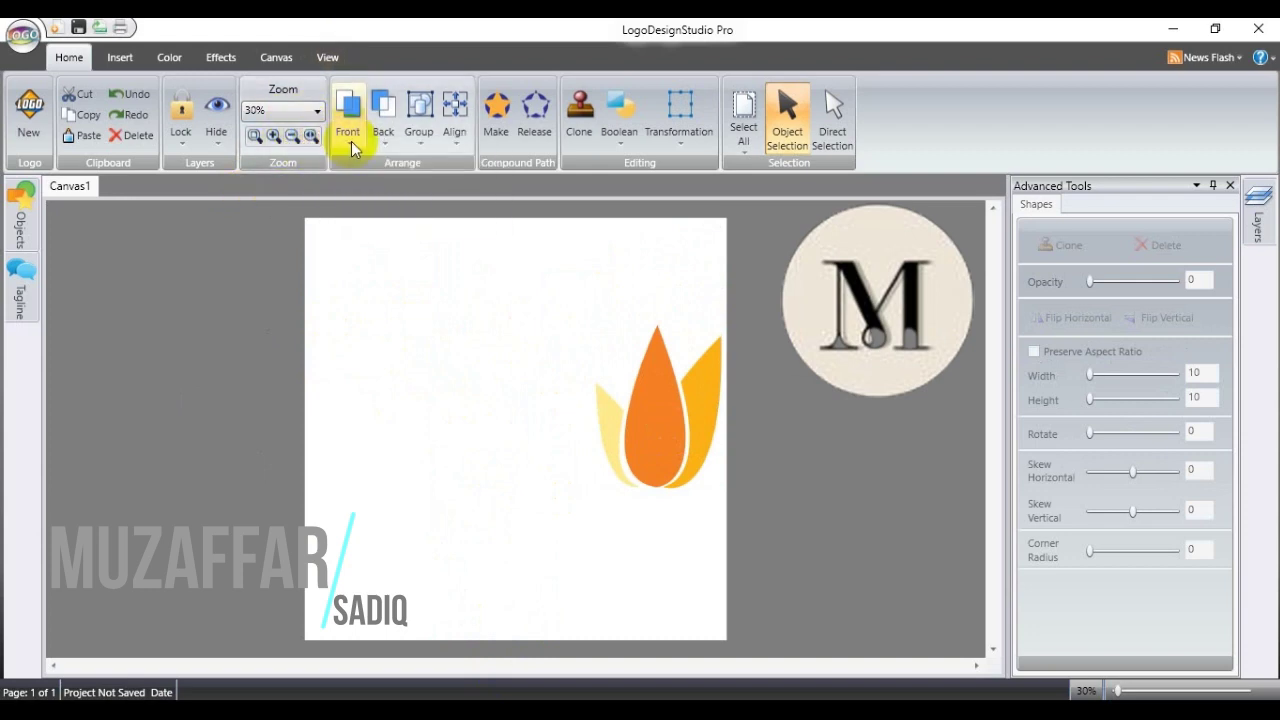
{"action": "left_click_drag", "start_coordinate": [671, 430], "coordinate": [535, 443]}
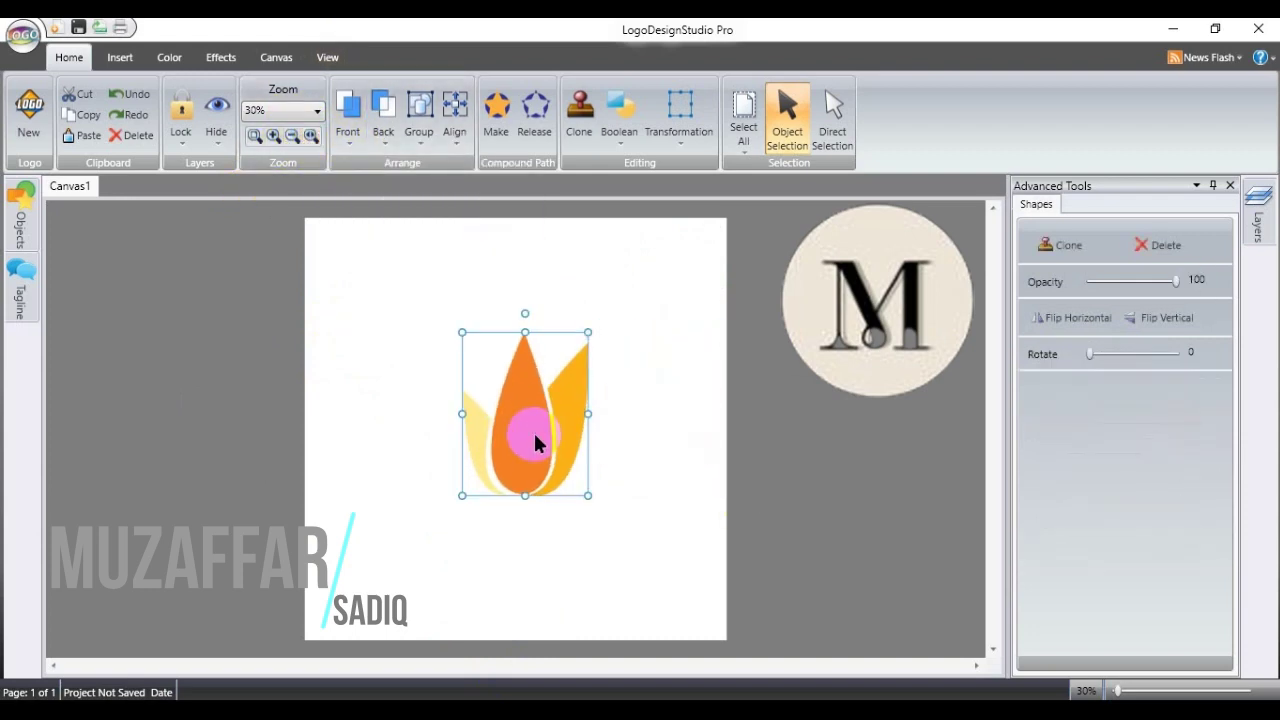
{"action": "left_click", "coordinate": [421, 142]}
{"action": "left_click", "coordinate": [457, 186]}
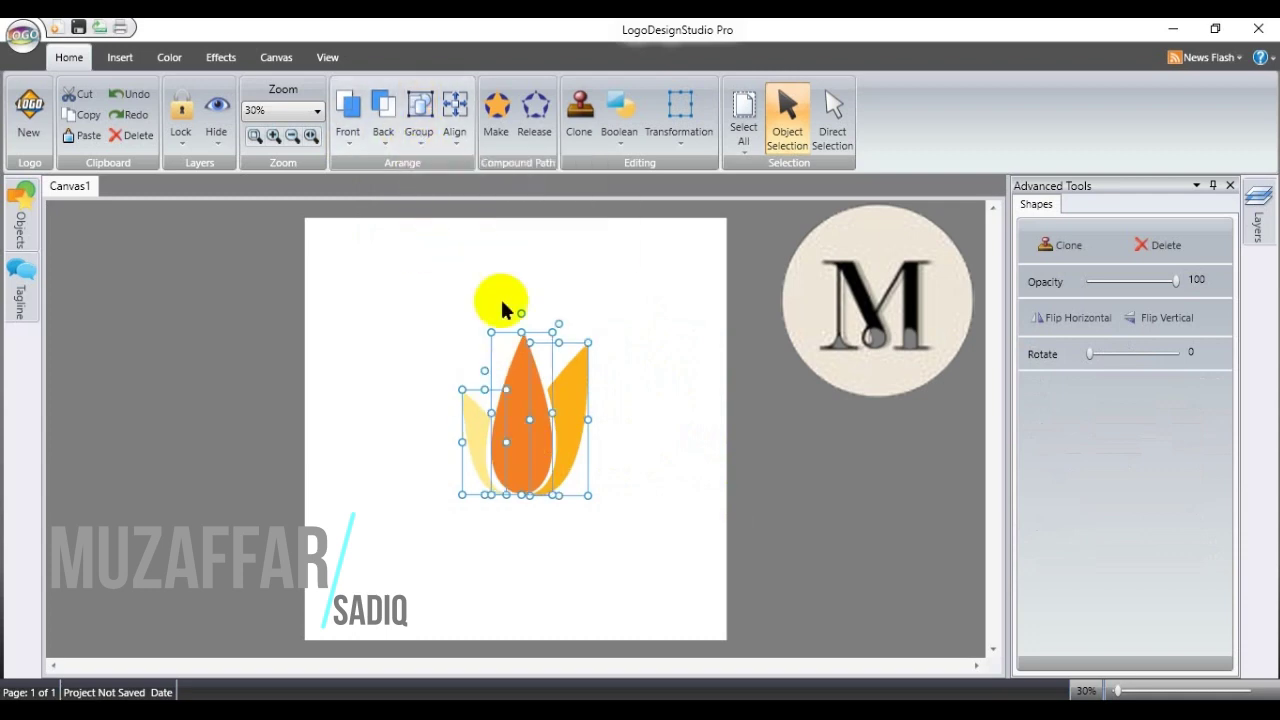
Step: Spread the tulip's three ungrouped petals apart across the page and undo the petal moves
{"action": "left_click", "coordinate": [582, 410]}
{"action": "left_click_drag", "start_coordinate": [461, 430], "coordinate": [404, 370]}
{"action": "left_click_drag", "start_coordinate": [529, 423], "coordinate": [504, 350]}
{"action": "left_click_drag", "start_coordinate": [580, 402], "coordinate": [642, 377]}
{"action": "mouse_move", "coordinate": [515, 412]}
{"action": "left_mouse_down"}
{"action": "mouse_move", "coordinate": [569, 529]}
{"action": "mouse_move", "coordinate": [524, 428]}
{"action": "mouse_move", "coordinate": [512, 435]}
{"action": "left_mouse_up"}
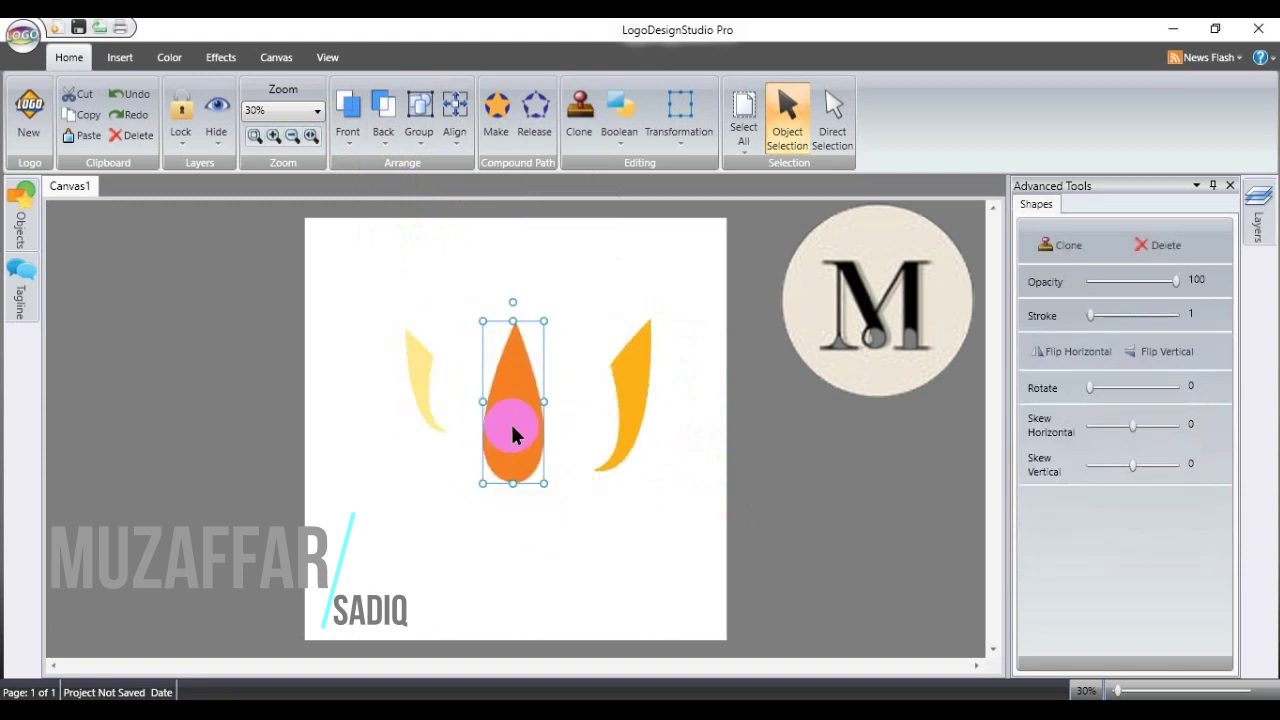
{"action": "left_click", "coordinate": [560, 497]}
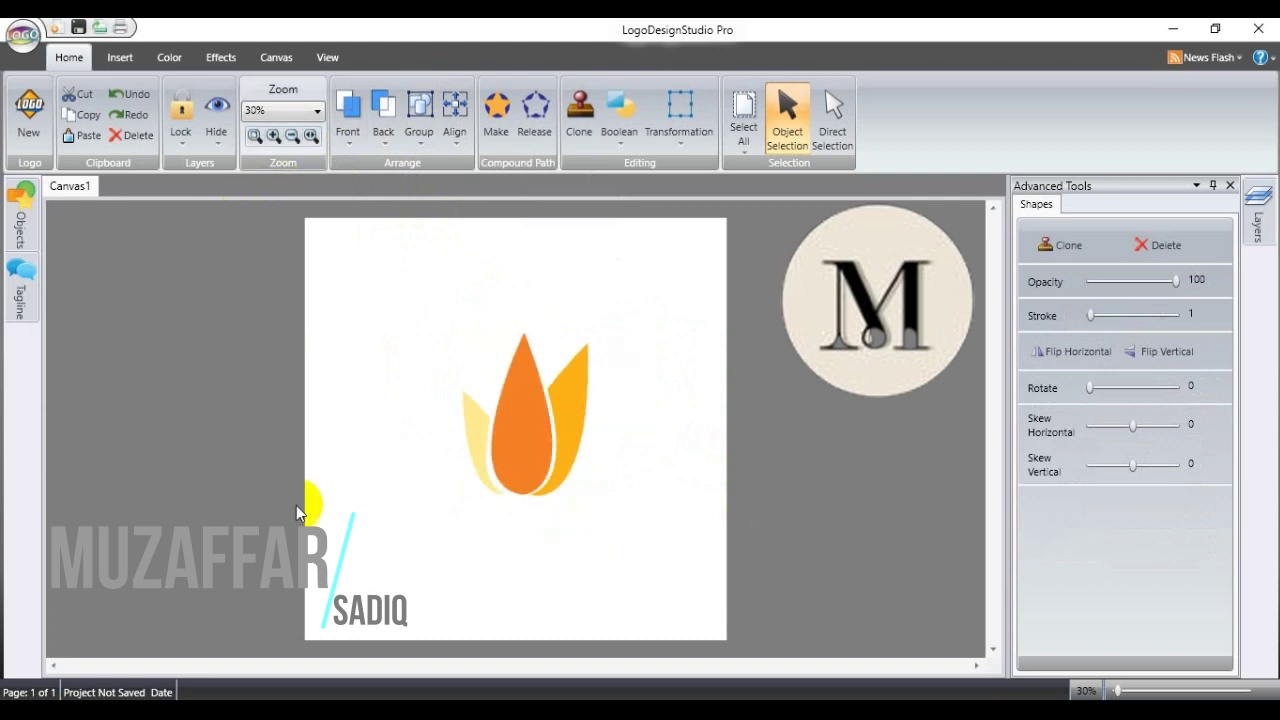
Step: Move the pale yellow petal to the left and the amber petal to the right, away from the central orange petal
{"action": "left_click_drag", "start_coordinate": [481, 434], "coordinate": [434, 414]}
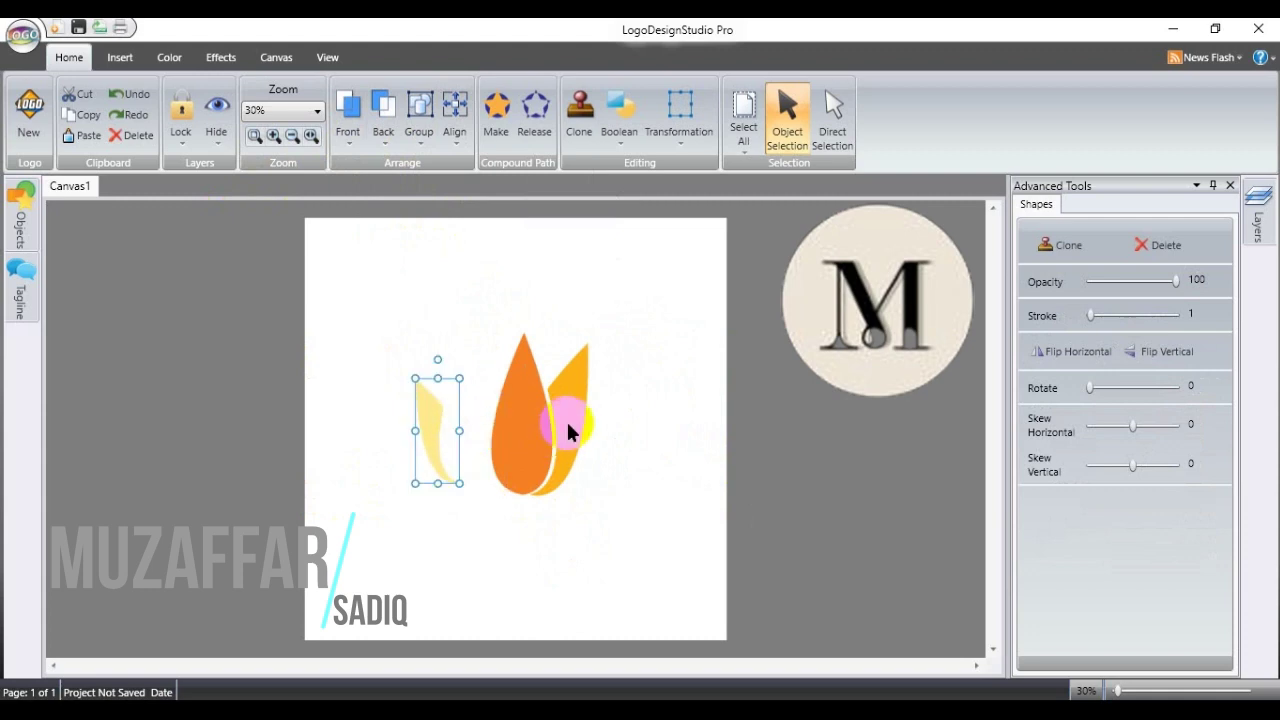
{"action": "left_click_drag", "start_coordinate": [566, 423], "coordinate": [643, 400]}
{"action": "left_click", "coordinate": [510, 447]}
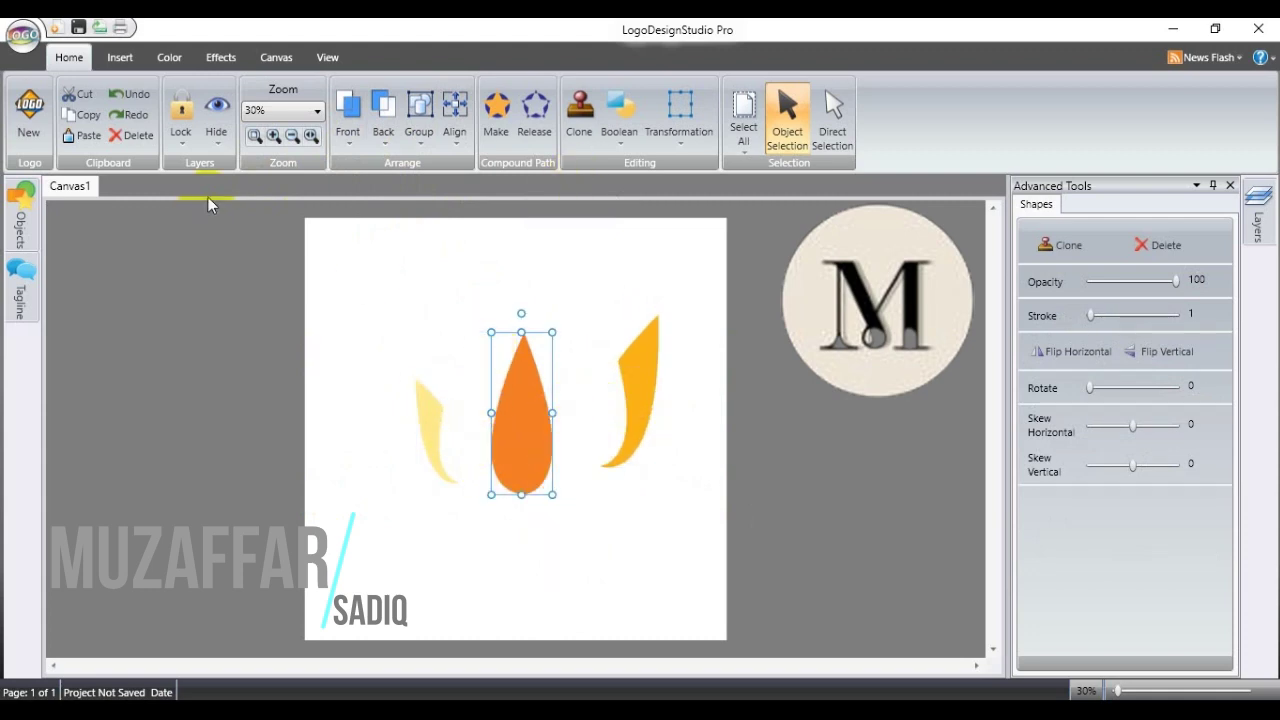
Step: Select all three separated petals together and delete them to clear the page
{"action": "left_click", "coordinate": [522, 372]}
{"action": "left_click_drag", "start_coordinate": [389, 309], "coordinate": [520, 434]}
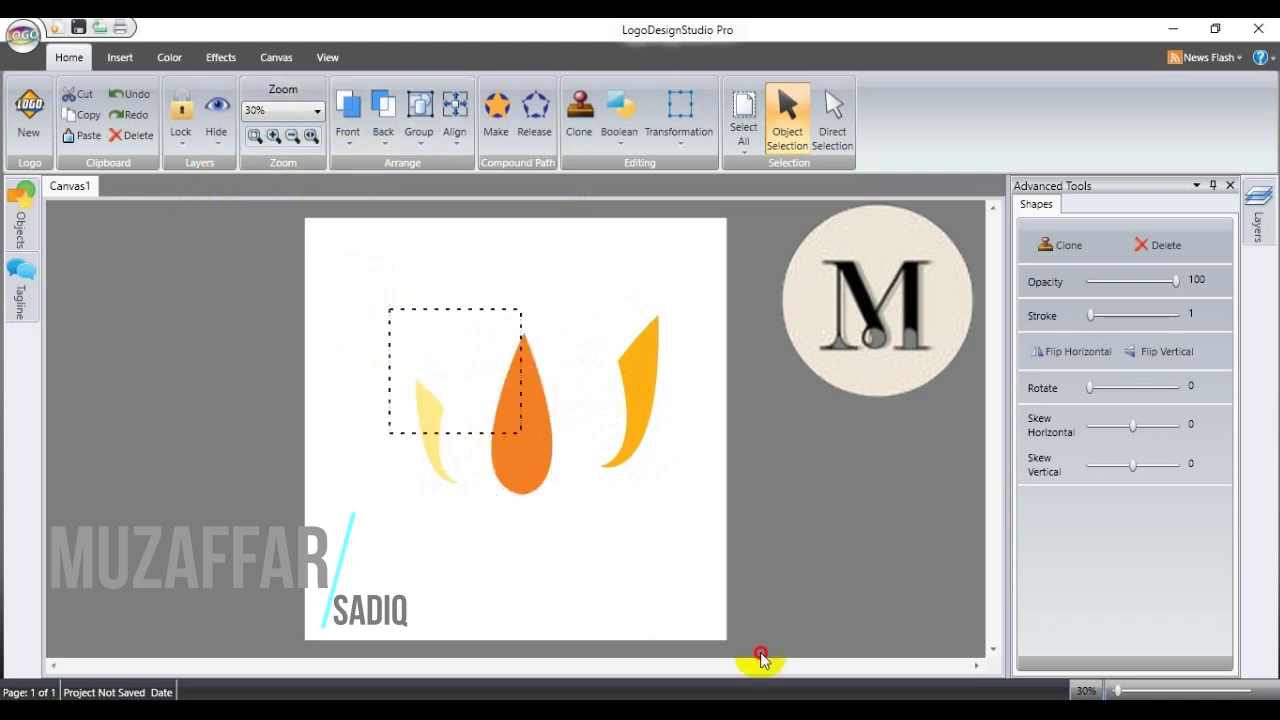
{"action": "left_click", "coordinate": [386, 333]}
{"action": "left_click_drag", "start_coordinate": [386, 333], "coordinate": [665, 521]}
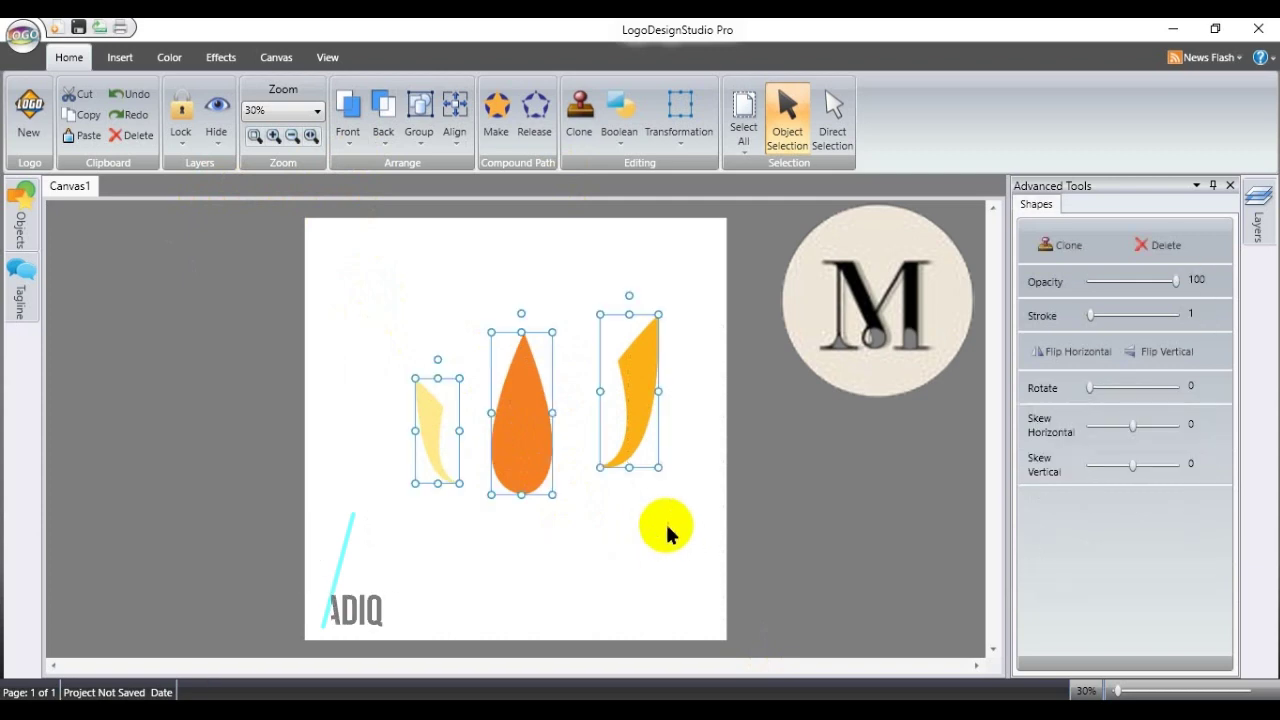
{"action": "key", "text": "Delete"}
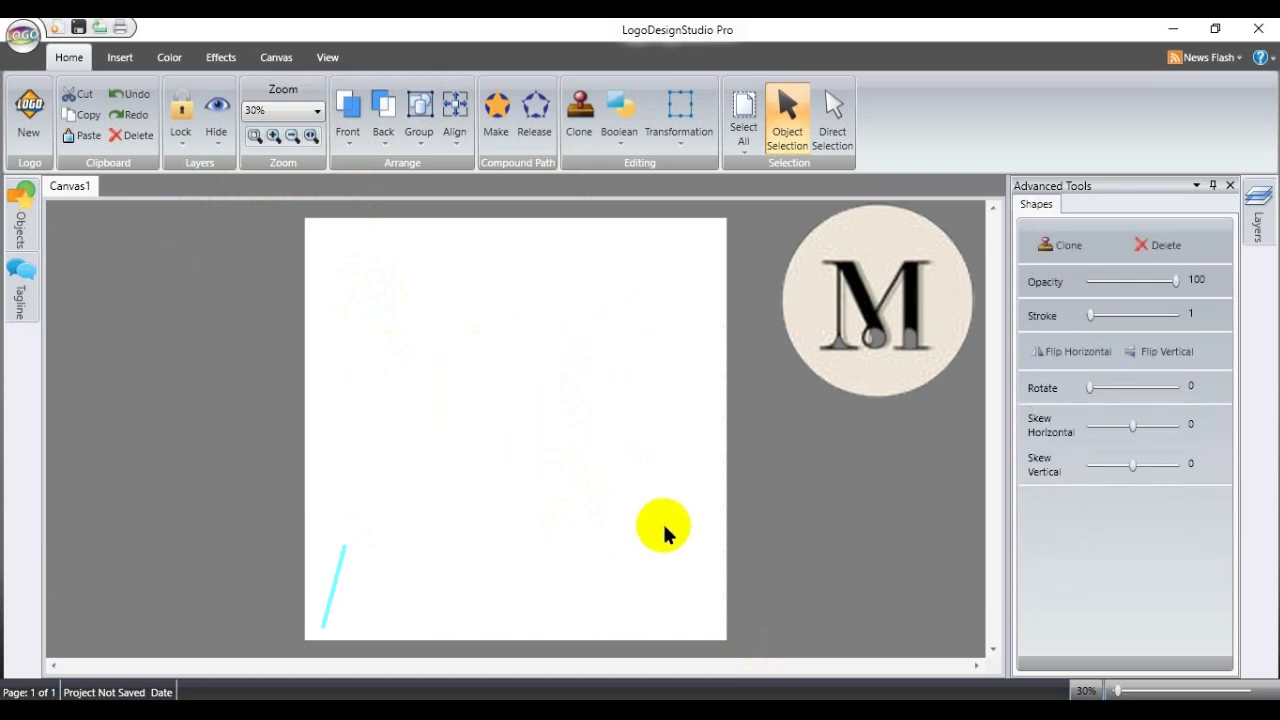
Step: Start a new logo from the Corganics template in the Retail category
{"action": "left_click", "coordinate": [29, 110]}
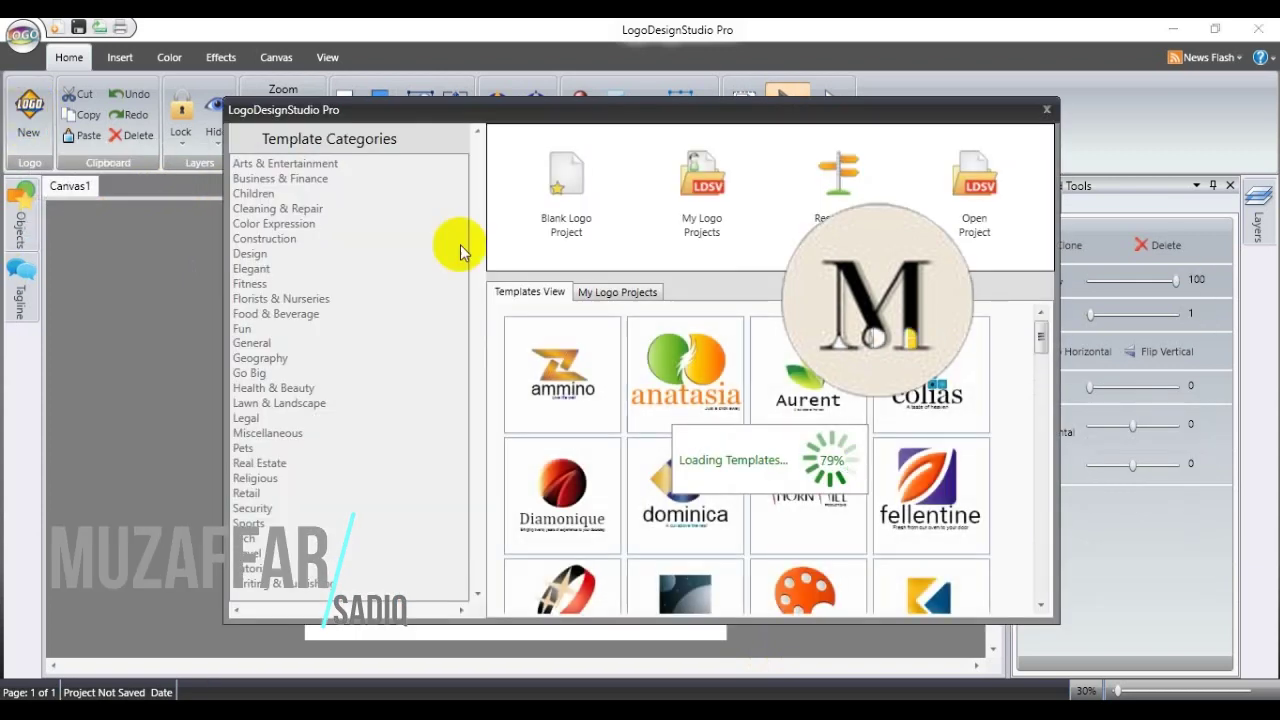
{"action": "left_click", "coordinate": [246, 494]}
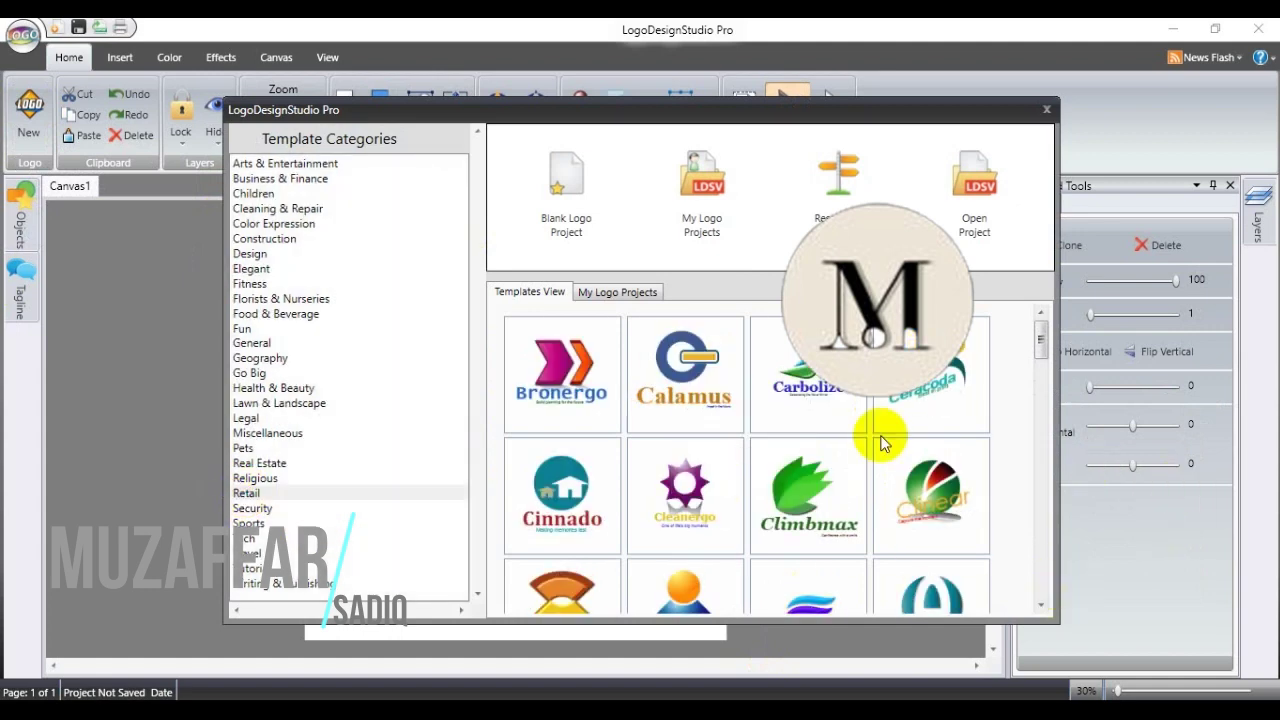
{"action": "scroll", "coordinate": [883, 443], "scroll_direction": "down", "scroll_amount": 2}
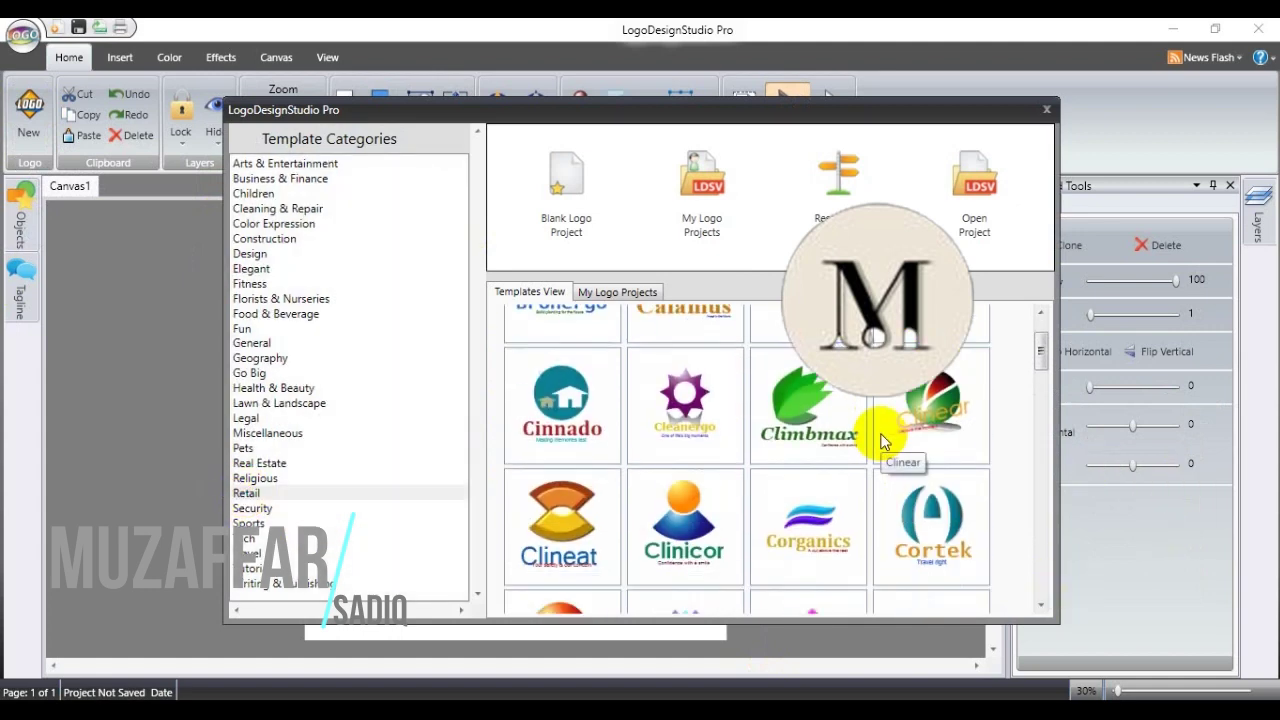
{"action": "scroll", "coordinate": [883, 443], "scroll_direction": "down", "scroll_amount": 2}
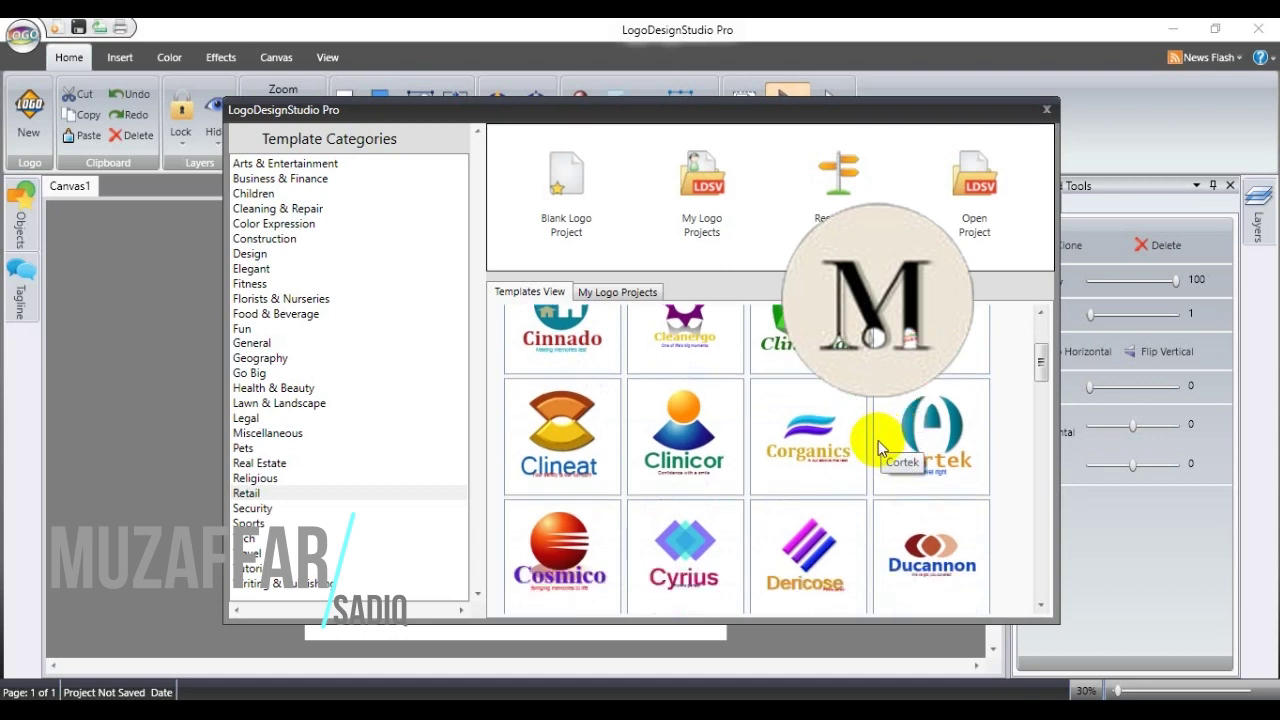
{"action": "double_click", "coordinate": [808, 430]}
{"action": "left_click", "coordinate": [641, 433]}
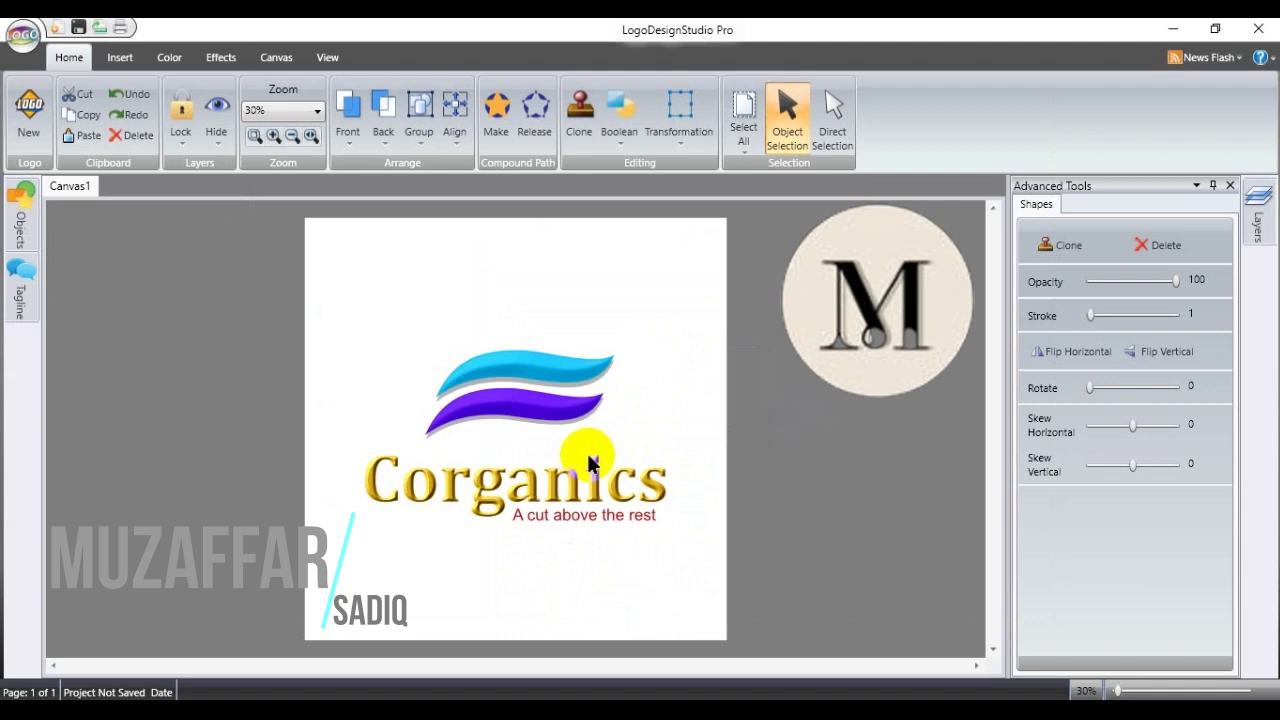
Step: Select the Corganics title together with its tagline and delete both texts
{"action": "left_click_drag", "start_coordinate": [666, 534], "coordinate": [493, 476]}
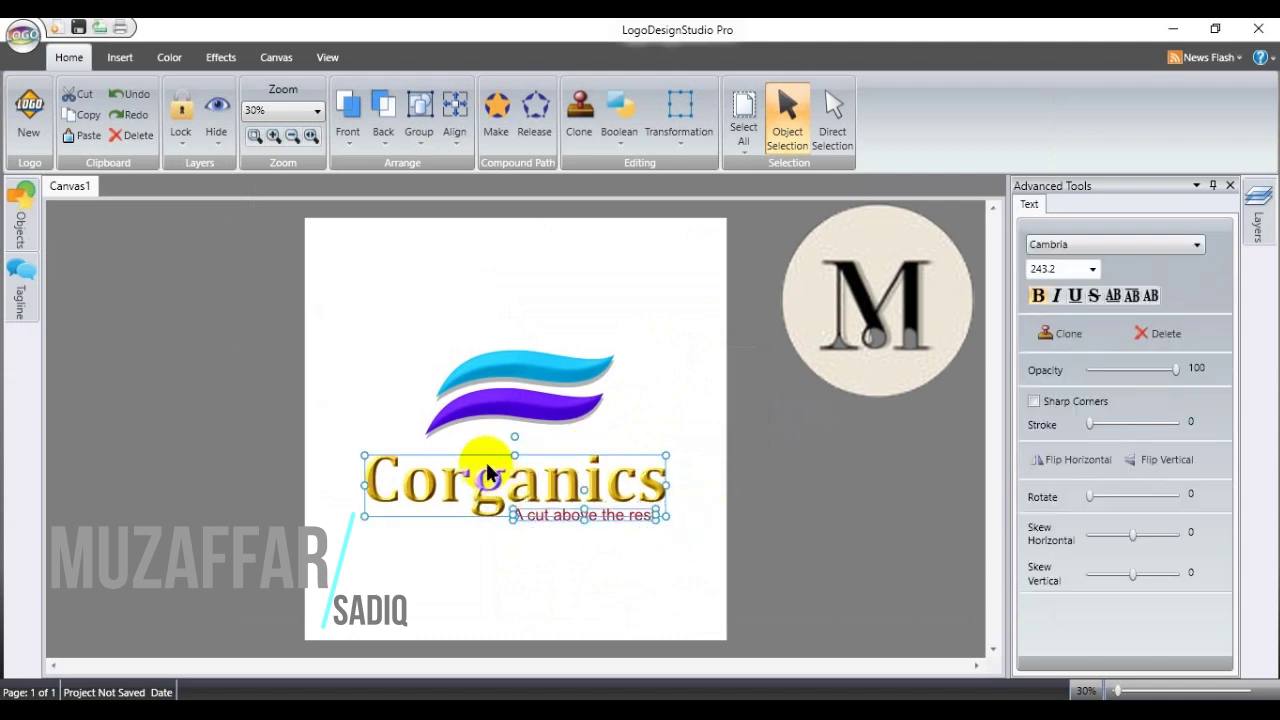
{"action": "key", "text": "Delete"}
Step: Select the light blue wave and the purple wave individually to check that they are separate objects
{"action": "left_click", "coordinate": [563, 373]}
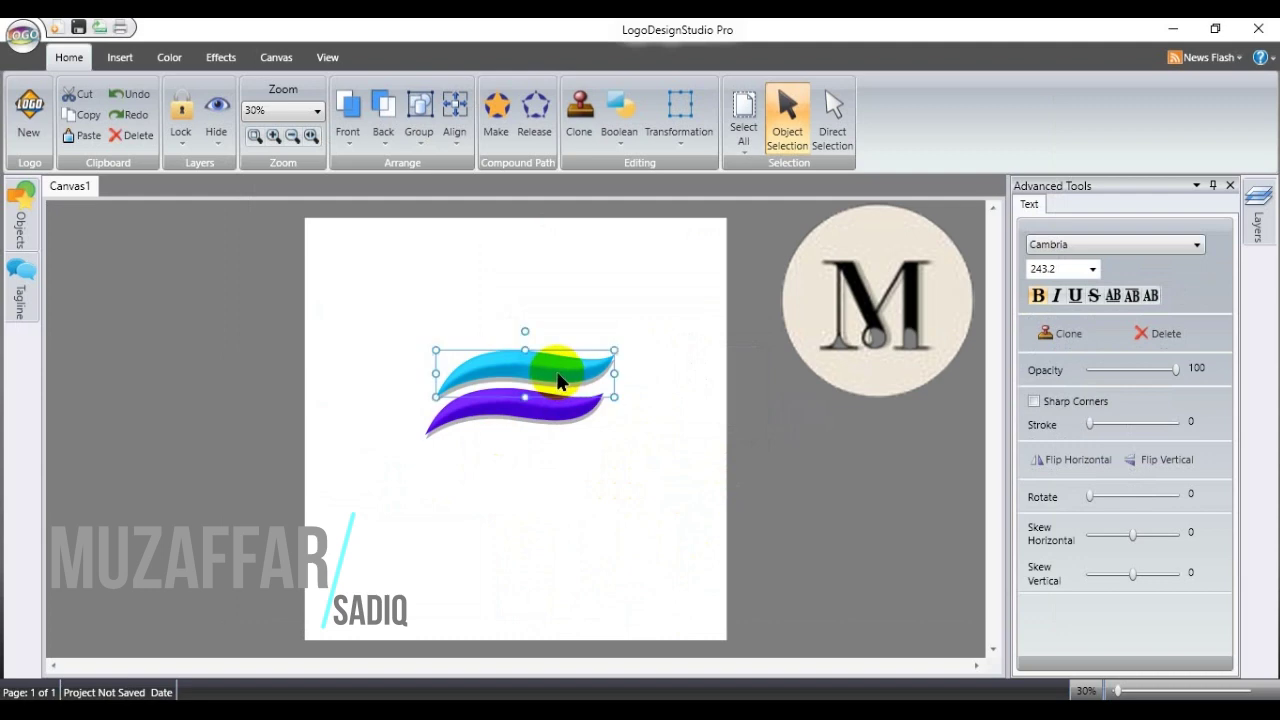
{"action": "left_click", "coordinate": [524, 424]}
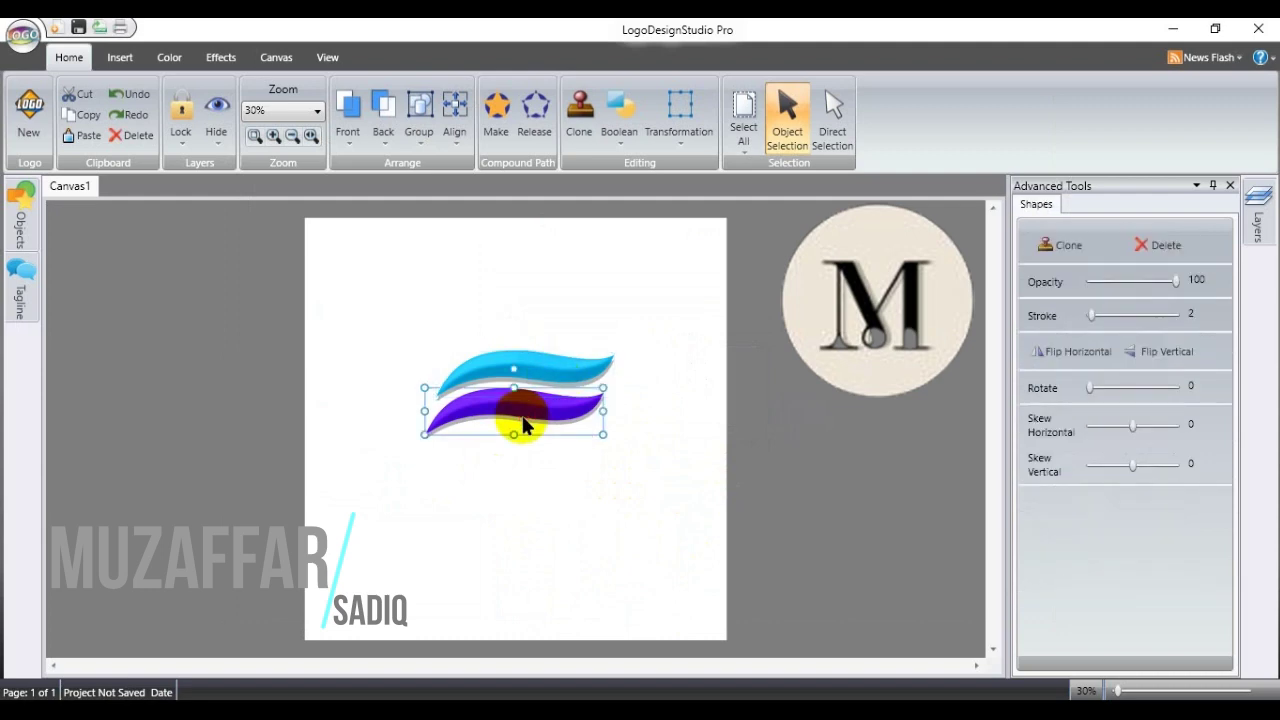
{"action": "left_click", "coordinate": [499, 366]}
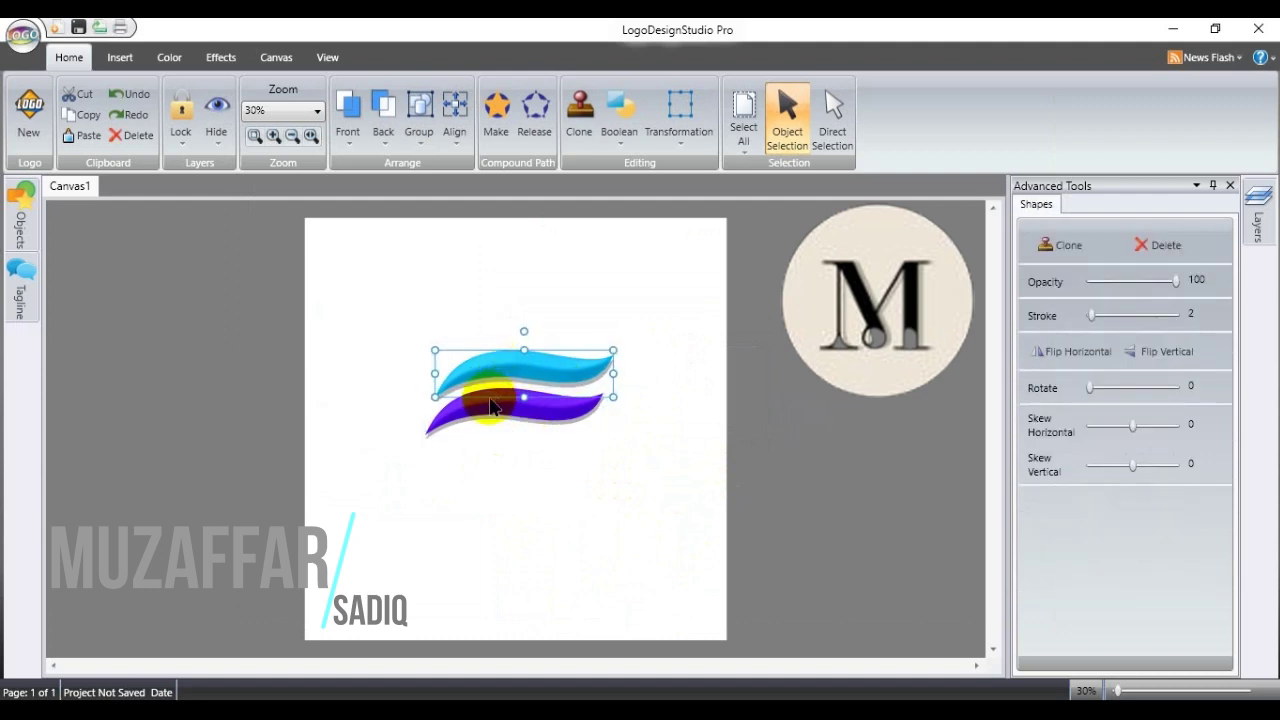
{"action": "left_click", "coordinate": [478, 415]}
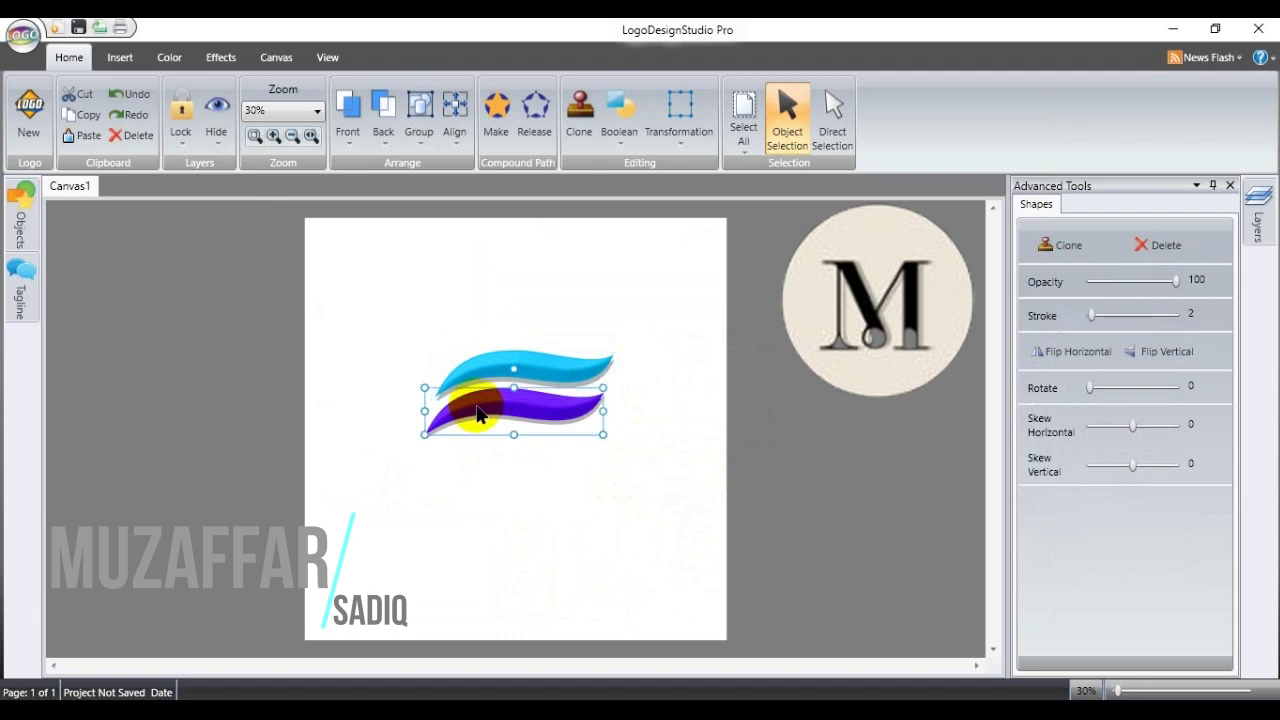
Step: Move the purple wave slightly to the right so it sits over its grey shadow again
{"action": "mouse_move", "coordinate": [478, 413]}
{"action": "left_mouse_down"}
{"action": "mouse_move", "coordinate": [511, 343]}
{"action": "mouse_move", "coordinate": [486, 414]}
{"action": "left_mouse_up"}
{"action": "left_click_drag", "start_coordinate": [431, 477], "coordinate": [503, 410]}
{"action": "left_click", "coordinate": [571, 437]}
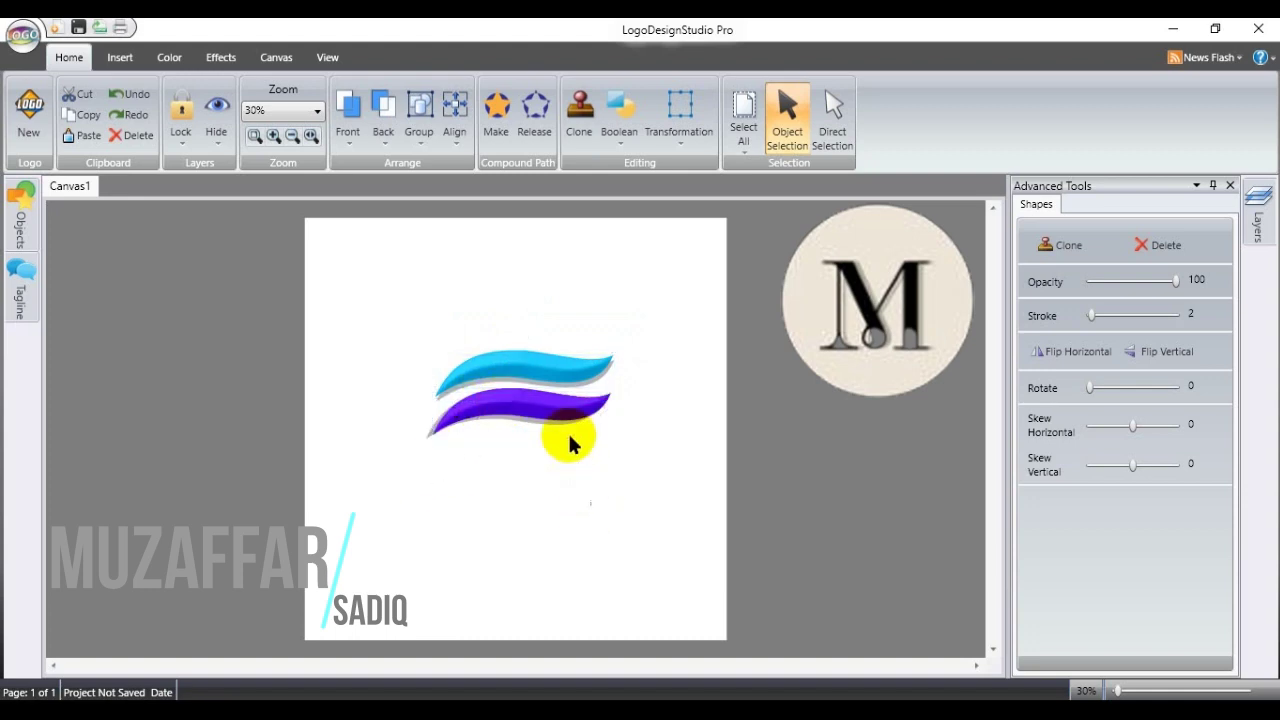
Step: Group the light blue wave with its grey shadow and move the group up, away from the purple wave
{"action": "left_click_drag", "start_coordinate": [627, 301], "coordinate": [592, 381]}
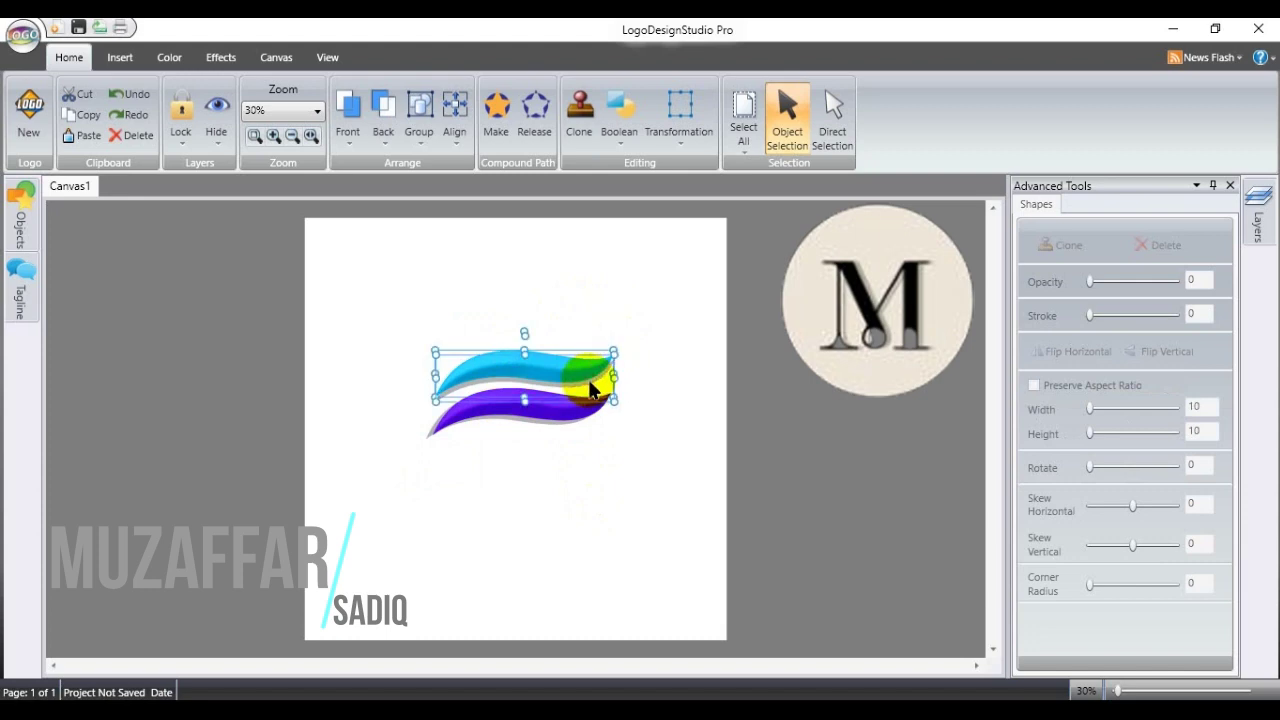
{"action": "left_click", "coordinate": [420, 125]}
{"action": "left_click", "coordinate": [443, 161]}
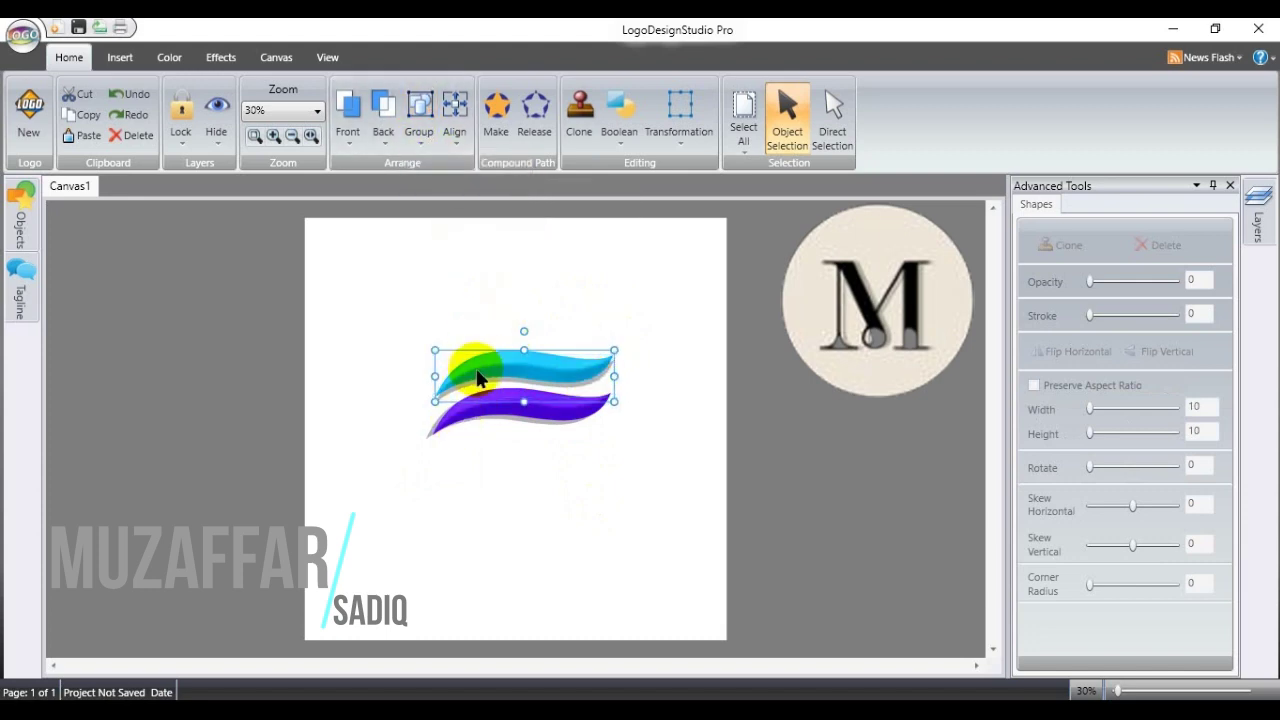
{"action": "left_click", "coordinate": [472, 357]}
{"action": "left_click_drag", "start_coordinate": [474, 362], "coordinate": [474, 327]}
Step: Select the purple wave together with its grey shadow and group them
{"action": "left_click_drag", "start_coordinate": [423, 405], "coordinate": [480, 468]}
{"action": "left_click", "coordinate": [419, 125]}
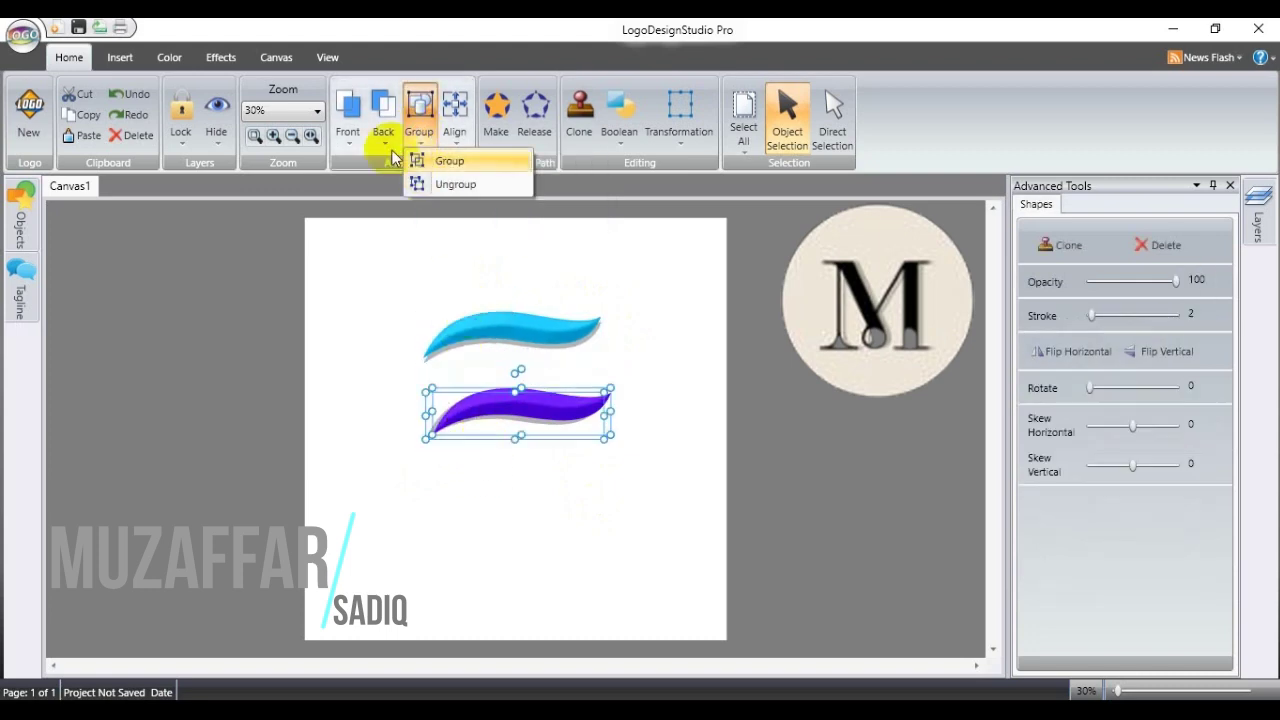
{"action": "left_click", "coordinate": [443, 161]}
Step: Rotate the light blue wave group to 285 degrees and place it upright across the middle of the purple wave
{"action": "left_click", "coordinate": [522, 319]}
{"action": "key", "text": "ctrl+z"}
{"action": "key", "text": "ctrl+y"}
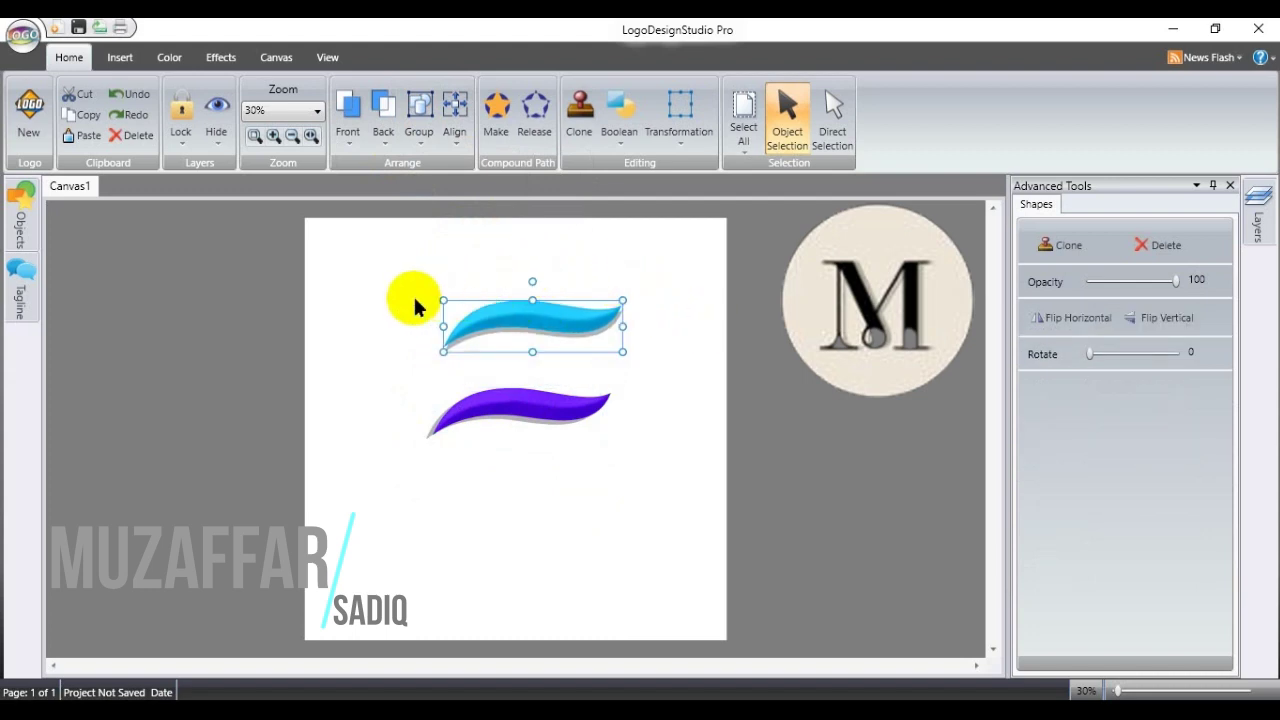
{"action": "left_click", "coordinate": [465, 343]}
{"action": "left_click_drag", "start_coordinate": [531, 281], "coordinate": [530, 398]}
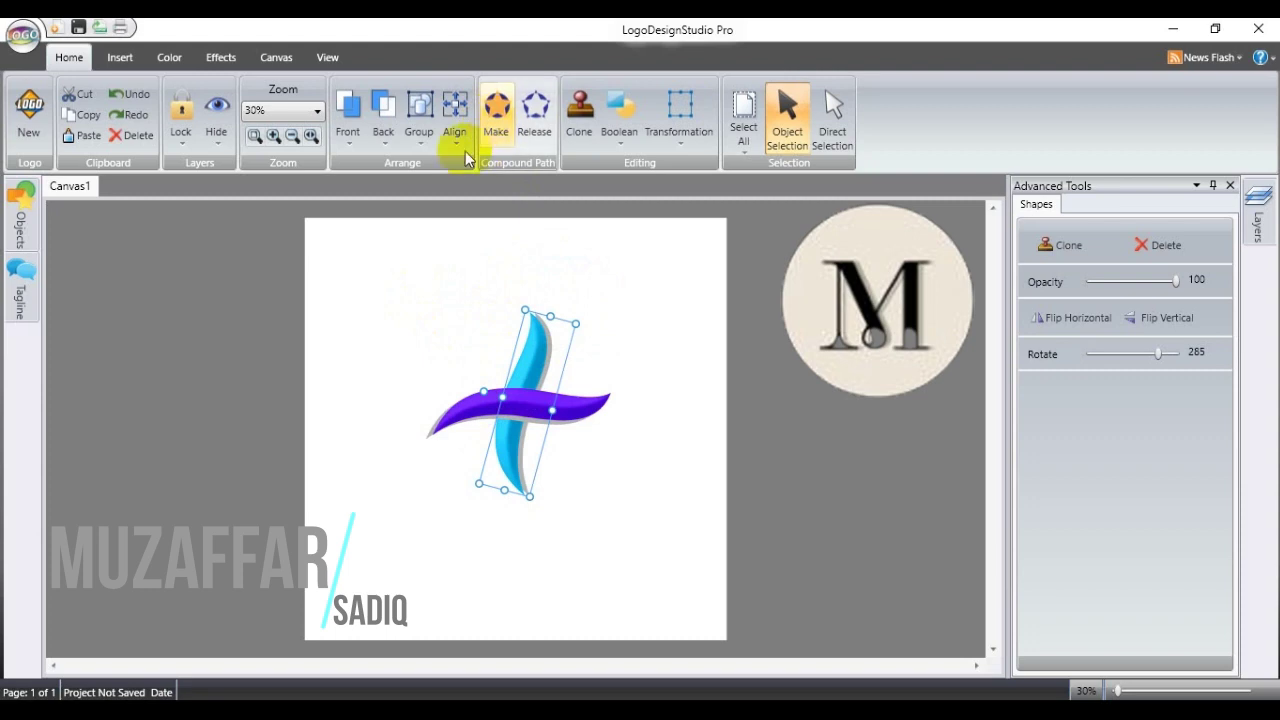
Step: Bring the rotated light blue wave to the front, over the purple wave
{"action": "left_click", "coordinate": [348, 135]}
{"action": "left_click", "coordinate": [421, 312]}
{"action": "left_click", "coordinate": [346, 122]}
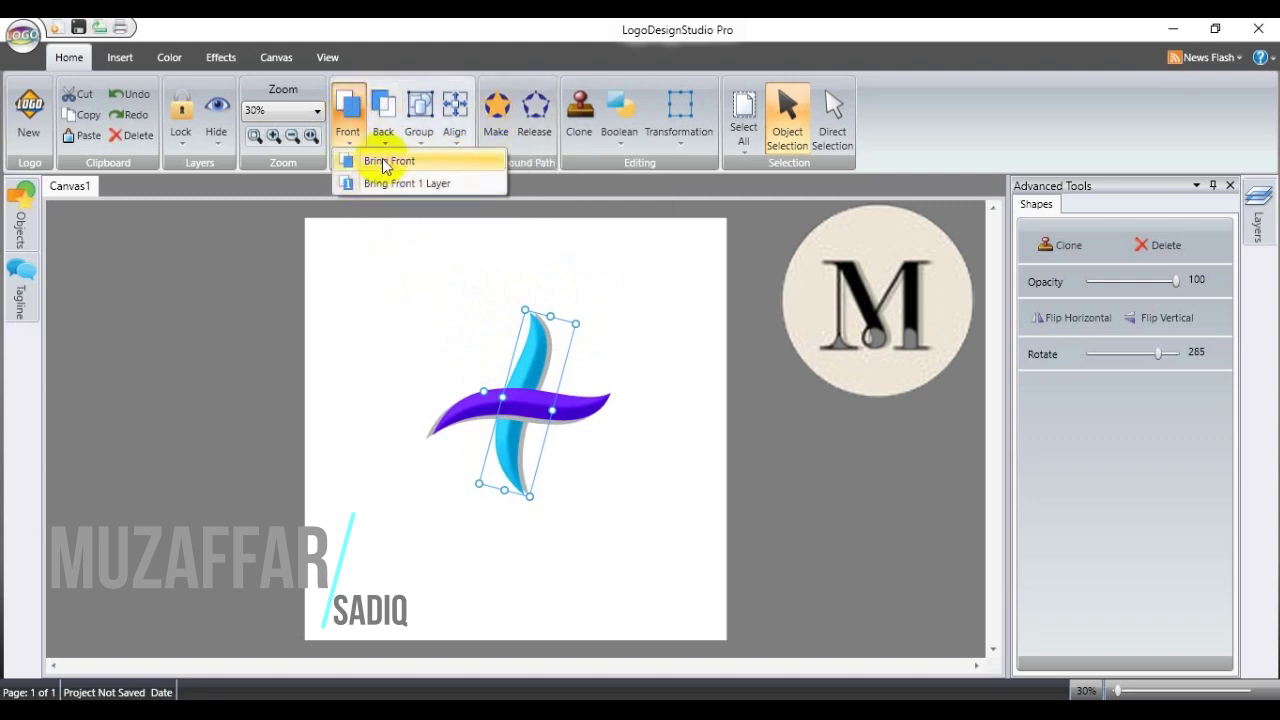
{"action": "left_click", "coordinate": [387, 162]}
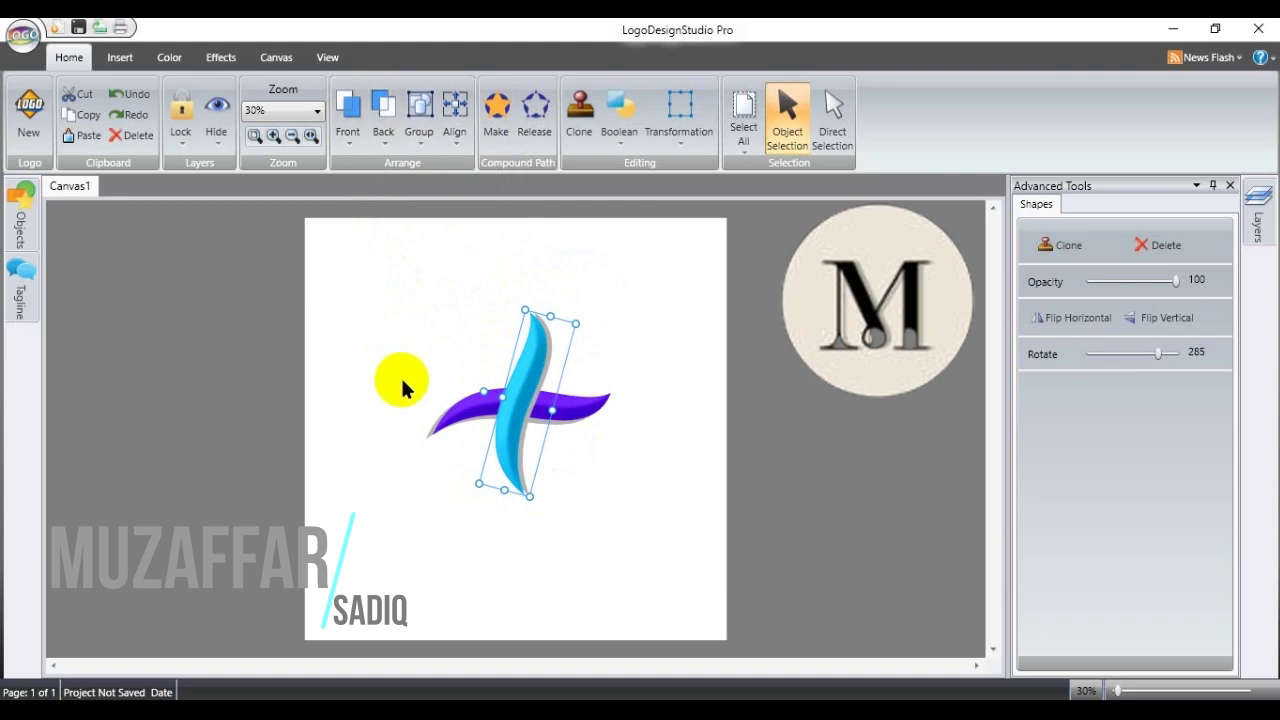
Step: Send the light blue wave behind the purple wave and deselect it
{"action": "left_click", "coordinate": [385, 135]}
{"action": "left_click", "coordinate": [386, 164]}
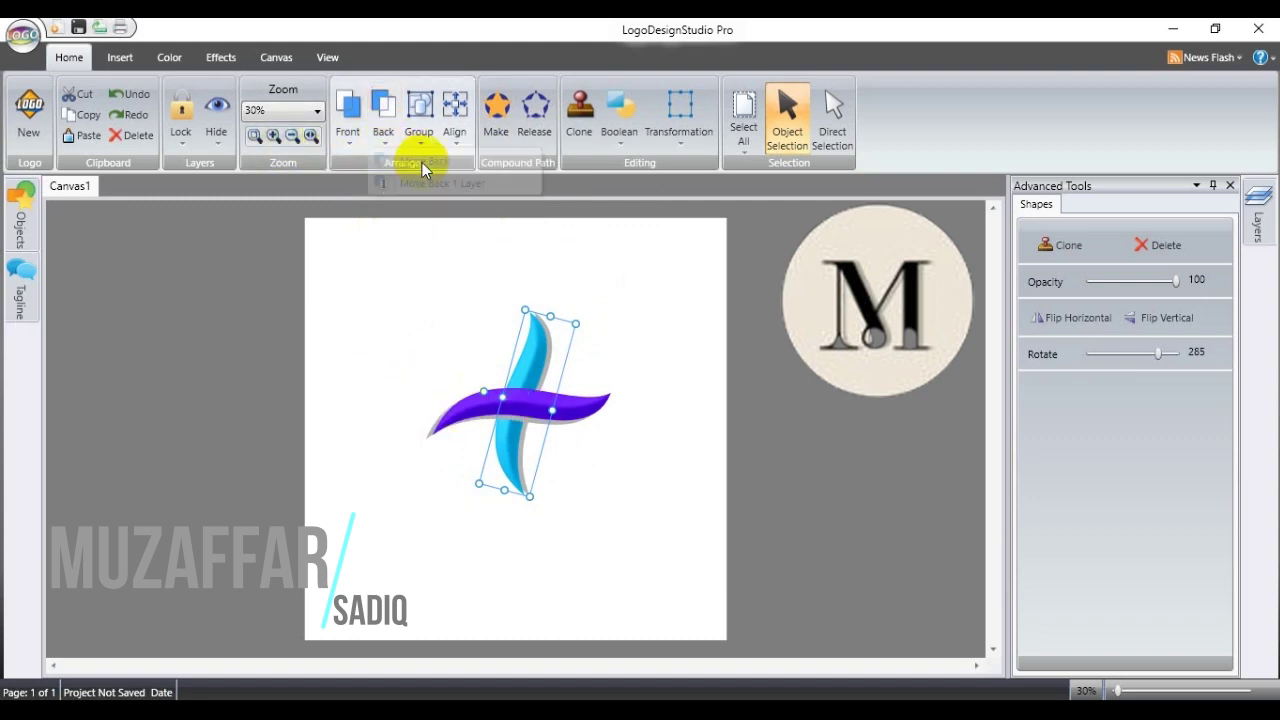
{"action": "left_click", "coordinate": [435, 443]}
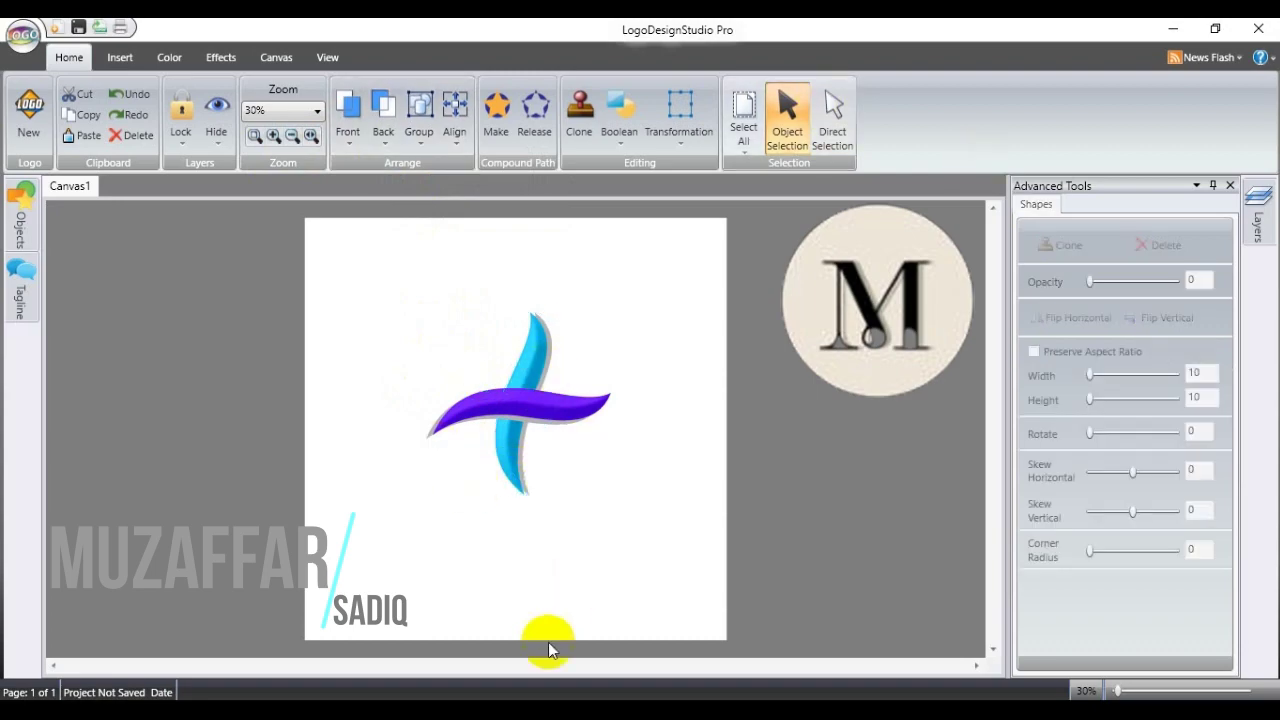